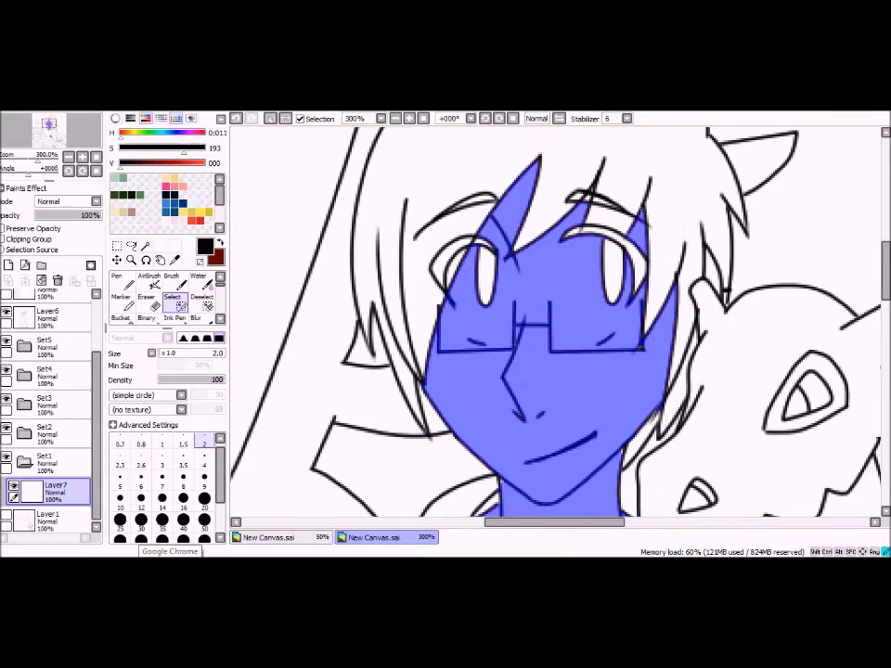
# Remove the whites of both eyes from the face's skin selection with the Deselect brush at size 9.
pyautogui.scroll(3, 557, 324)
pyautogui.click(203, 304)
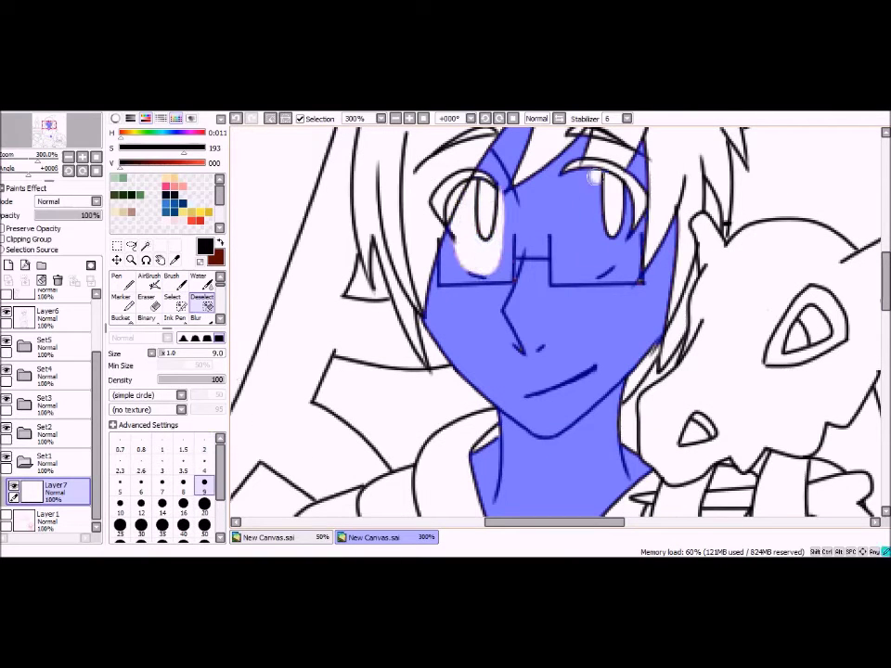
pyautogui.click(175, 301)
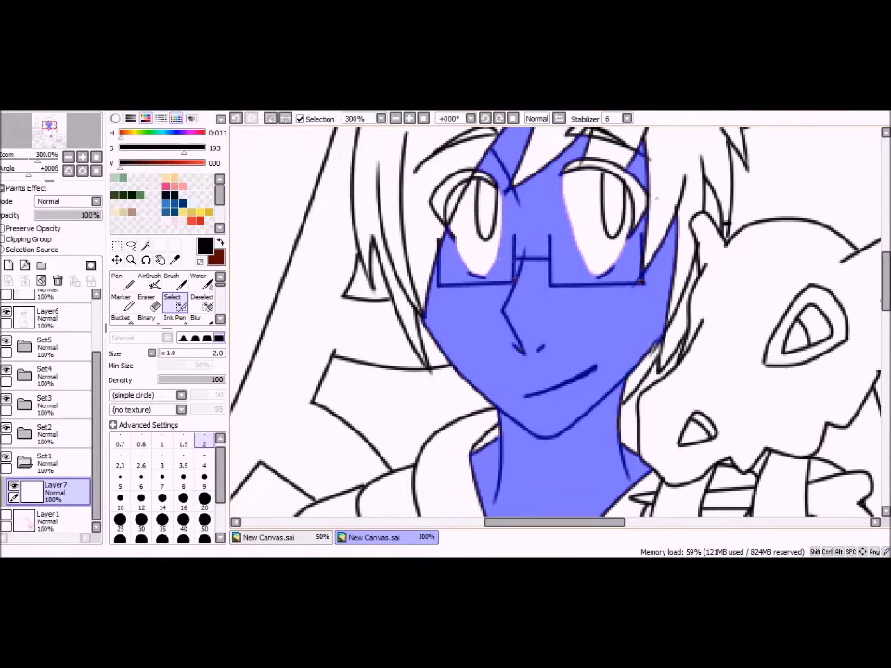
# Fill the selected face, neck and hand with light peach using a size 20 pen, and add a layer above for shading.
pyautogui.press('n')
pyautogui.scroll(-3, 557, 325)
pyautogui.scroll(3, 650, 325)
pyautogui.moveTo(557, 316)
pyautogui.mouseDown()
pyautogui.moveTo(539, 241)
pyautogui.moveTo(520, 214)
pyautogui.moveTo(575, 241)
pyautogui.mouseUp()
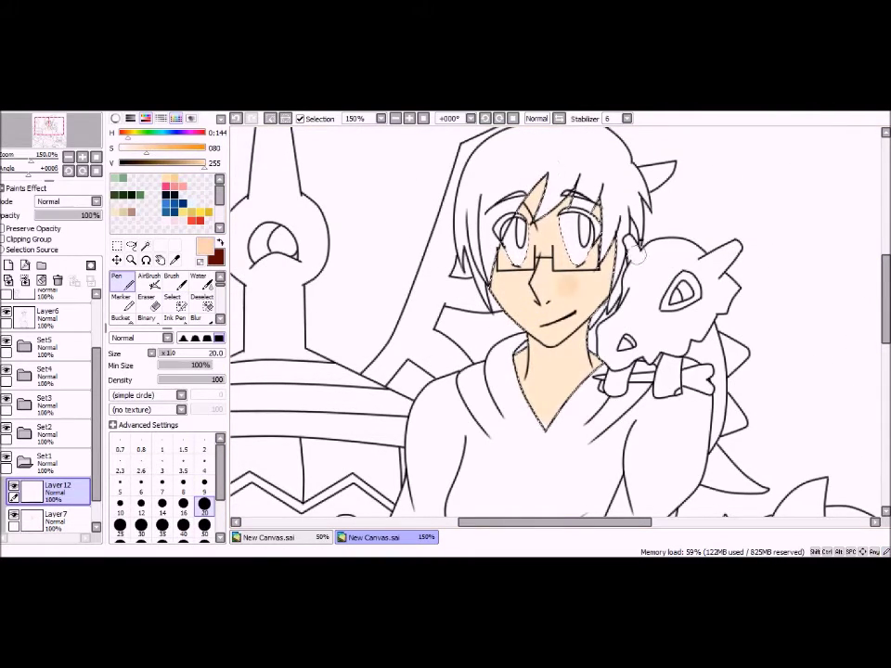
pyautogui.scroll(2, 308, 478)
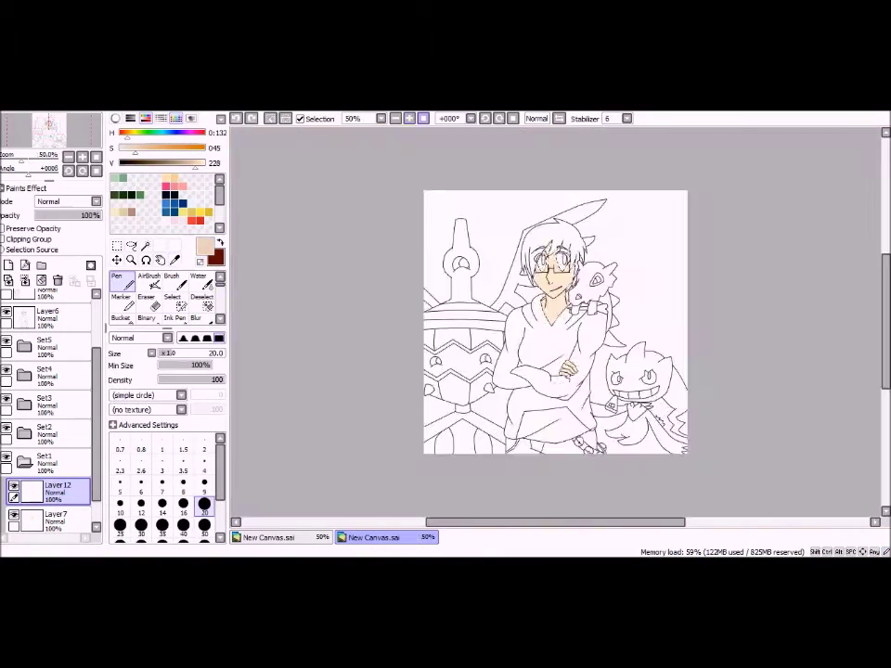
# Shade the neck, face edges, forehead under the hair and fingers in darker beige, reducing the pen from size 9 to 2.
pyautogui.click(204, 482)
pyautogui.moveTo(506, 279); pyautogui.dragTo(608, 345)
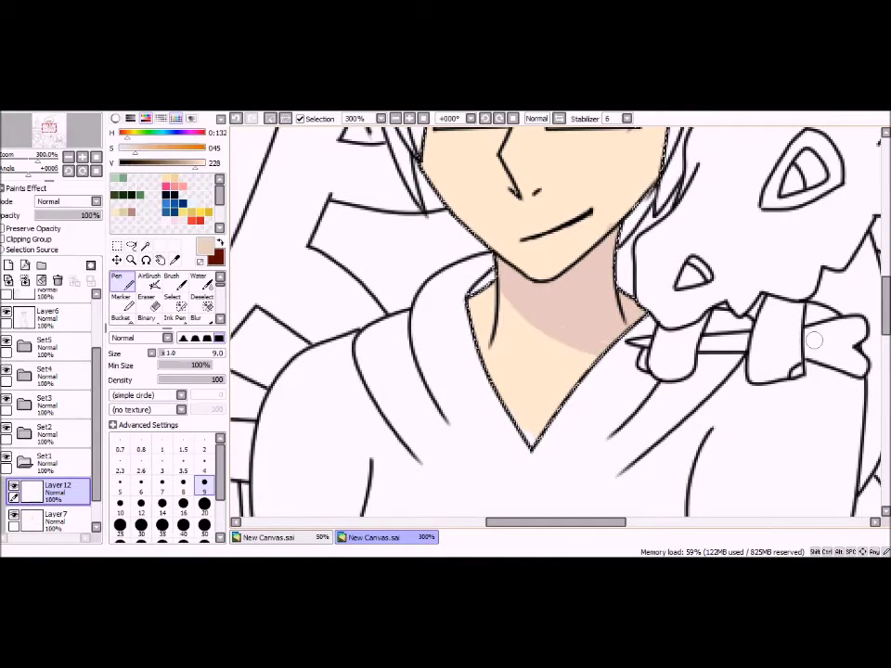
pyautogui.scroll(4, 557, 325)
pyautogui.click(204, 462)
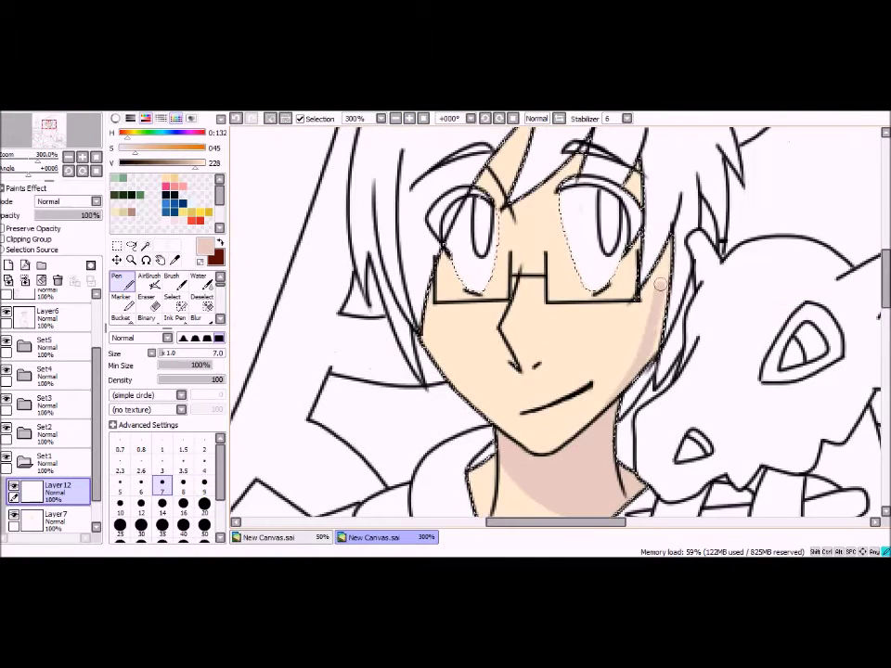
pyautogui.scroll(2, 557, 325)
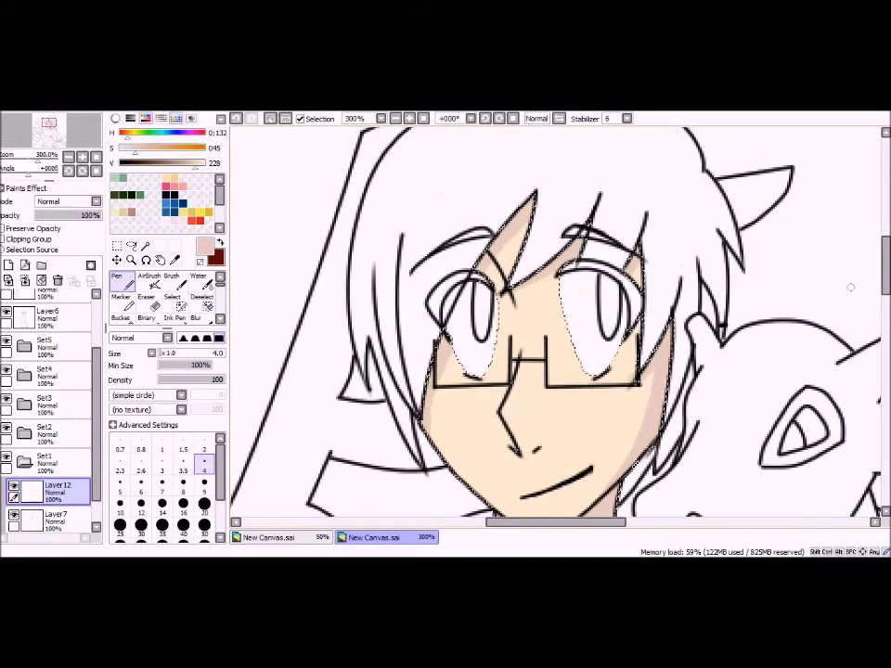
pyautogui.scroll(-10, 557, 325)
pyautogui.scroll(1, 650, 325)
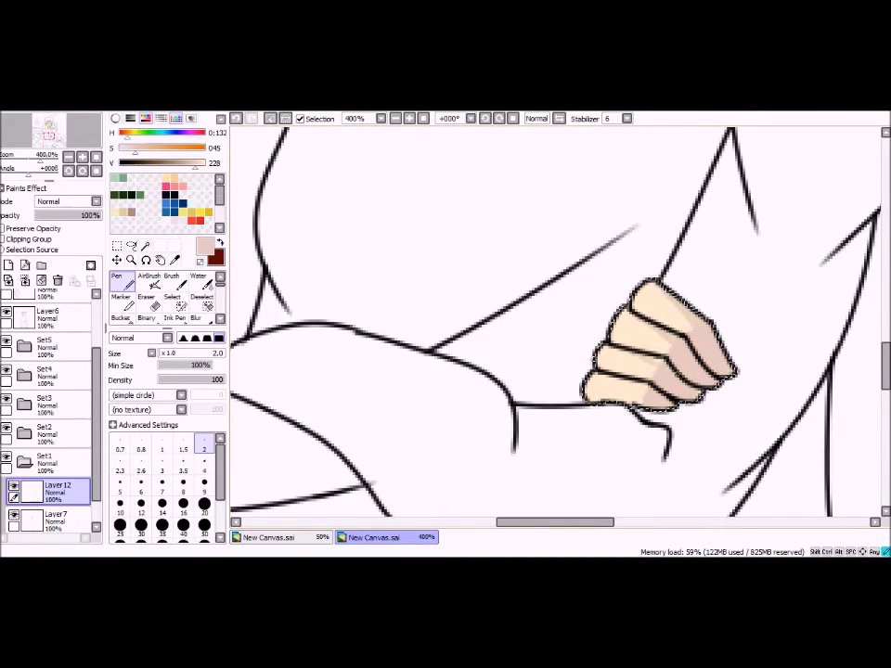
# Paint red blush spots on the nose, nose bridge and cheeks on a new layer, and soften them with Blur at size 20.
pyautogui.scroll(8, 557, 325)
pyautogui.moveTo(511, 271); pyautogui.dragTo(537, 302)
pyautogui.moveTo(436, 237); pyautogui.dragTo(464, 260)
pyautogui.moveTo(599, 236); pyautogui.dragTo(631, 256)
pyautogui.click(527, 206)
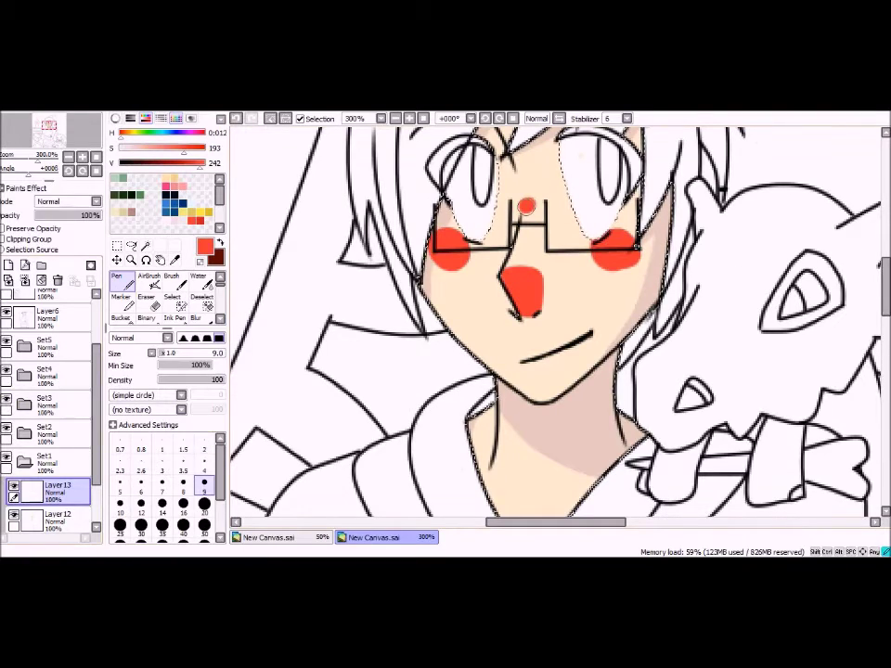
pyautogui.click(195, 318)
pyautogui.moveTo(527, 206)
pyautogui.mouseDown()
pyautogui.moveTo(450, 243)
pyautogui.moveTo(612, 243)
pyautogui.moveTo(519, 277)
pyautogui.mouseUp()
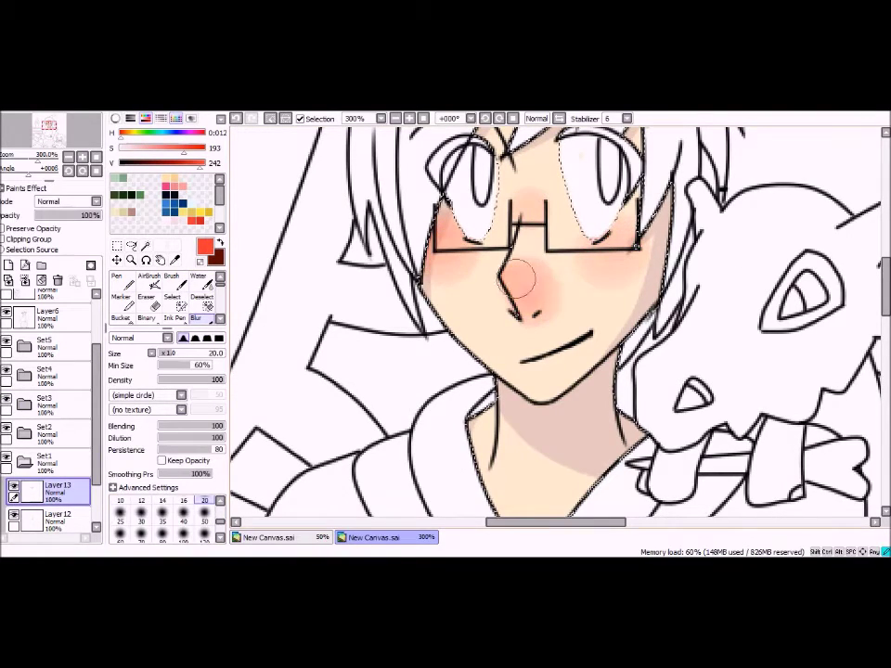
# Add small white highlights to the cheeks and the nose with a fine pen.
pyautogui.press('n')
pyautogui.scroll(4, 511, 292)
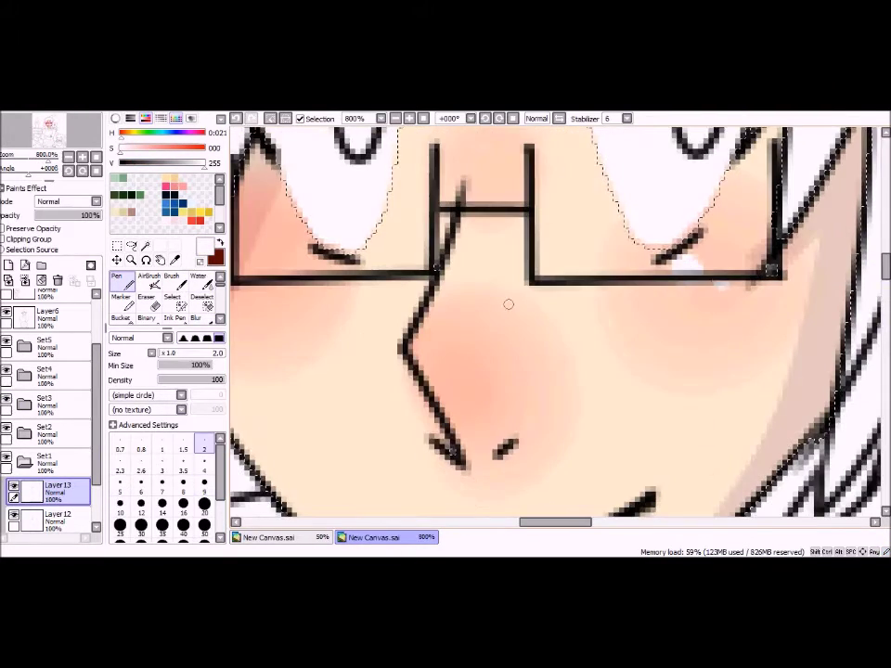
pyautogui.click(162, 449)
pyautogui.moveTo(418, 321); pyautogui.dragTo(472, 416)
pyautogui.scroll(-4, 509, 372)
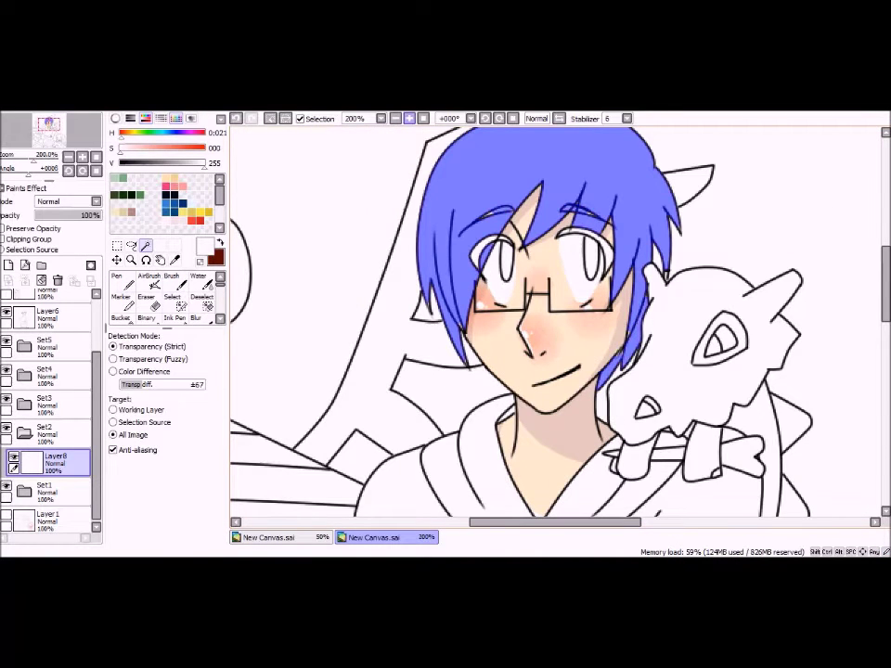
# Complete the hair selection on Layer8 in Set2 by painting in the missed edges with the Select brush at size 2.
pyautogui.press('s')
pyautogui.scroll(1, 557, 317)
pyautogui.scroll(3, 557, 320)
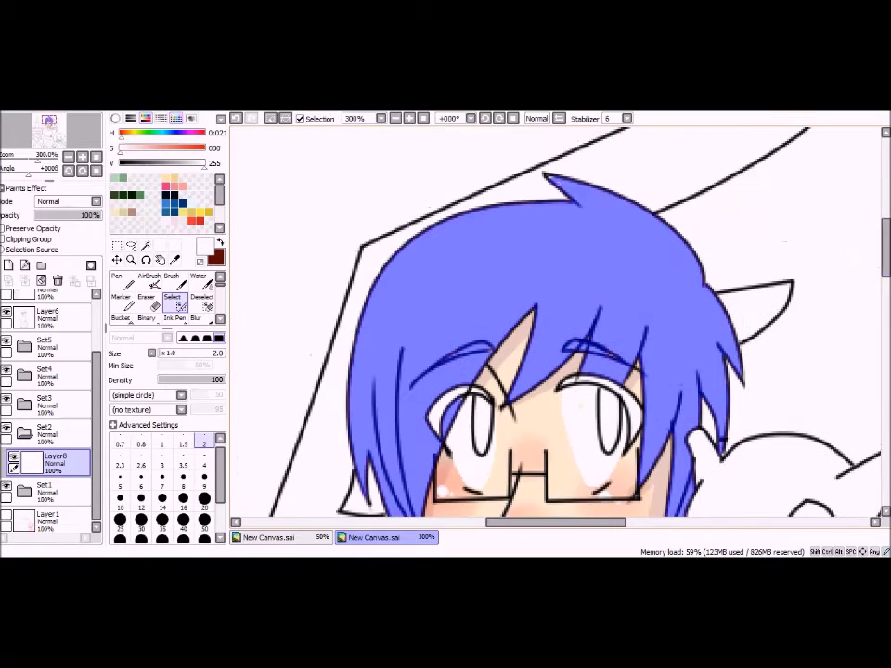
pyautogui.scroll(-1, 557, 320)
# Fill the selected hair with bright blue and add a new layer above it for the shading.
pyautogui.press('n')
pyautogui.moveTo(454, 215); pyautogui.dragTo(430, 378)
pyautogui.moveTo(492, 186); pyautogui.dragTo(445, 306)
pyautogui.moveTo(576, 195); pyautogui.dragTo(520, 279)
pyautogui.moveTo(650, 242); pyautogui.dragTo(613, 408)
pyautogui.moveTo(457, 377)
pyautogui.mouseDown()
pyautogui.moveTo(557, 213)
pyautogui.moveTo(631, 279)
pyautogui.moveTo(691, 303)
pyautogui.moveTo(613, 409)
pyautogui.mouseUp()
pyautogui.click(7, 266)
# Shade the fringe tips and the strands nearest the skull creature in darker blue with a size 2.6 pen.
pyautogui.click(204, 460)
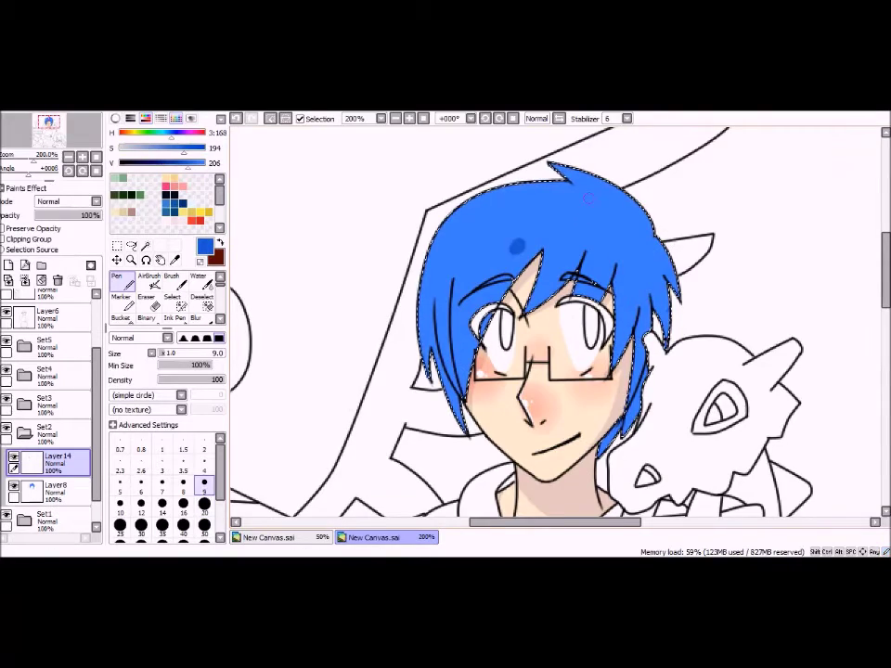
pyautogui.scroll(1, 557, 320)
pyautogui.click(141, 471)
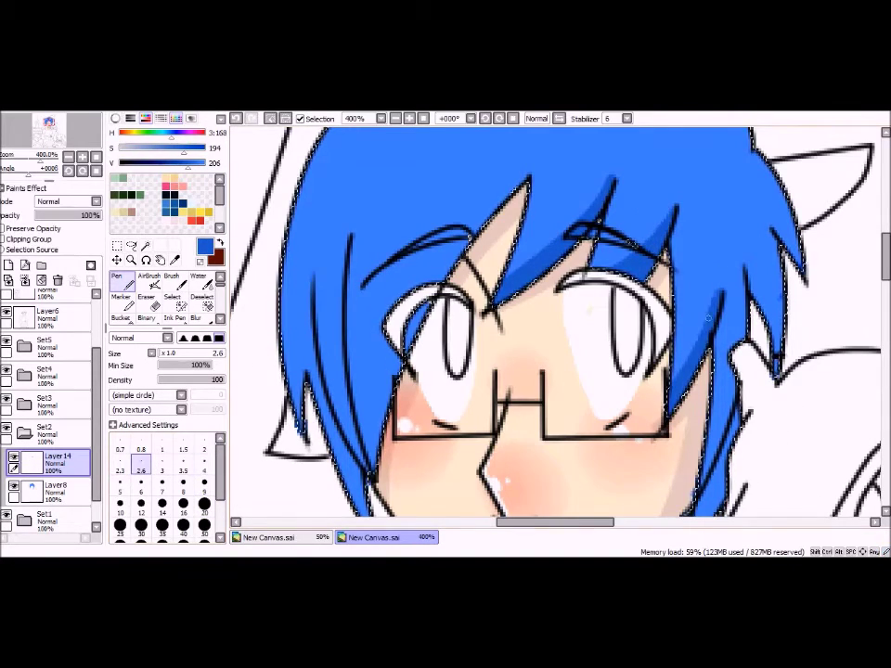
pyautogui.scroll(-3, 557, 320)
pyautogui.scroll(5, 557, 320)
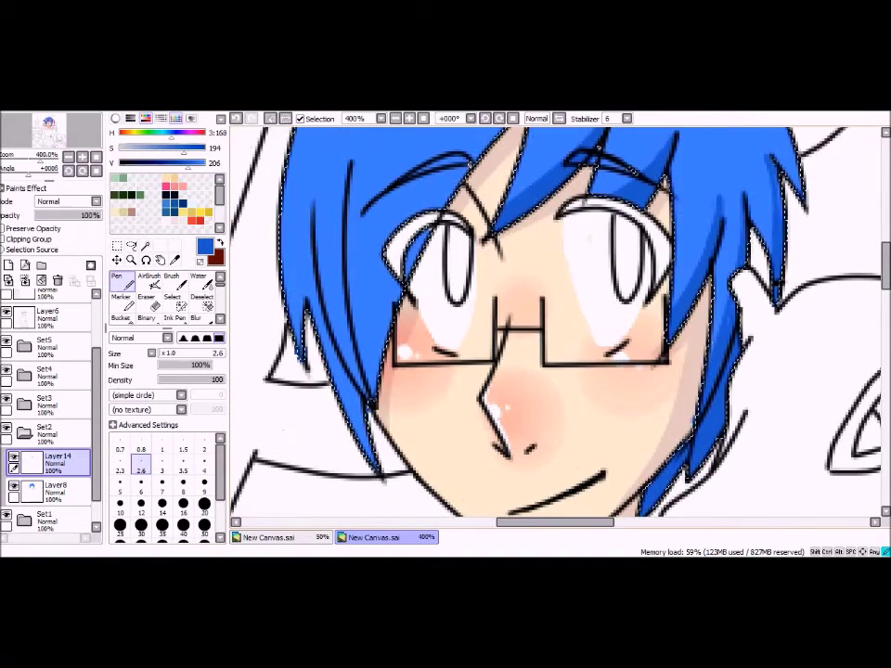
pyautogui.scroll(1, 557, 320)
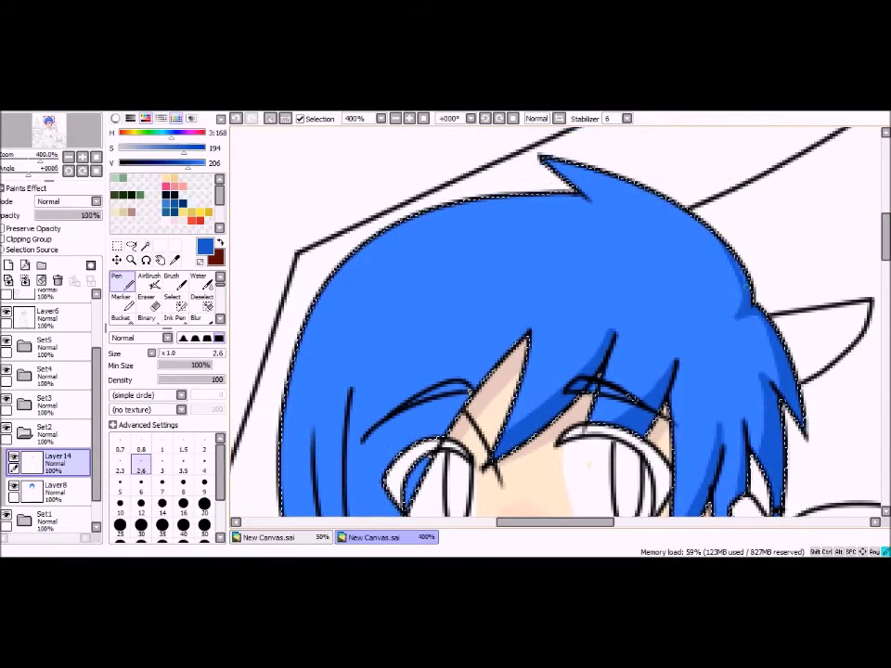
# Shade the strands on the opposite side of the face in darker blue at size 2, and tidy the shading with the Eraser.
pyautogui.scroll(-3, 557, 321)
pyautogui.click(204, 460)
pyautogui.click(204, 449)
pyautogui.scroll(-3, 522, 315)
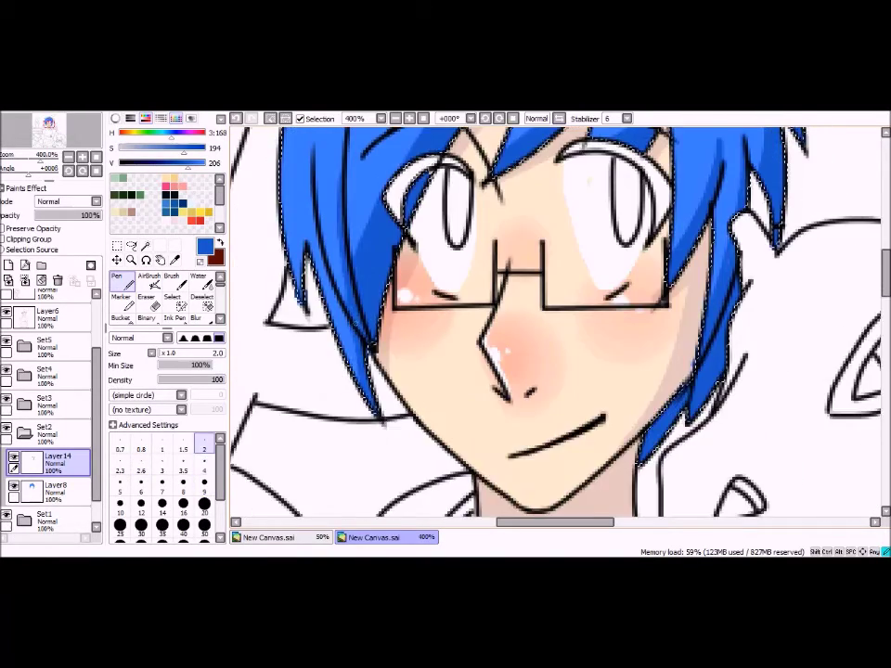
pyautogui.scroll(4, 522, 315)
pyautogui.hotkey('ctrl', '-')
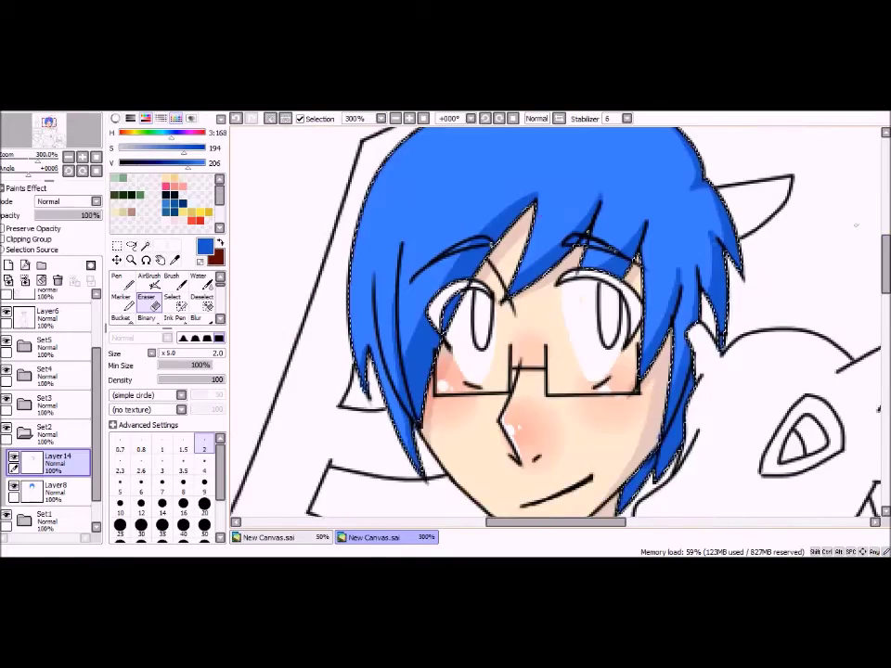
# Paint pale cyan highlights on the upper left of the hair using two Luminosity layers at 39% and 26% opacity.
pyautogui.scroll(1, 557, 320)
pyautogui.click(8, 281)
pyautogui.click(204, 483)
pyautogui.hotkey('ctrl', '+')
pyautogui.moveTo(306, 195); pyautogui.dragTo(371, 232)
pyautogui.scroll(2, 557, 321)
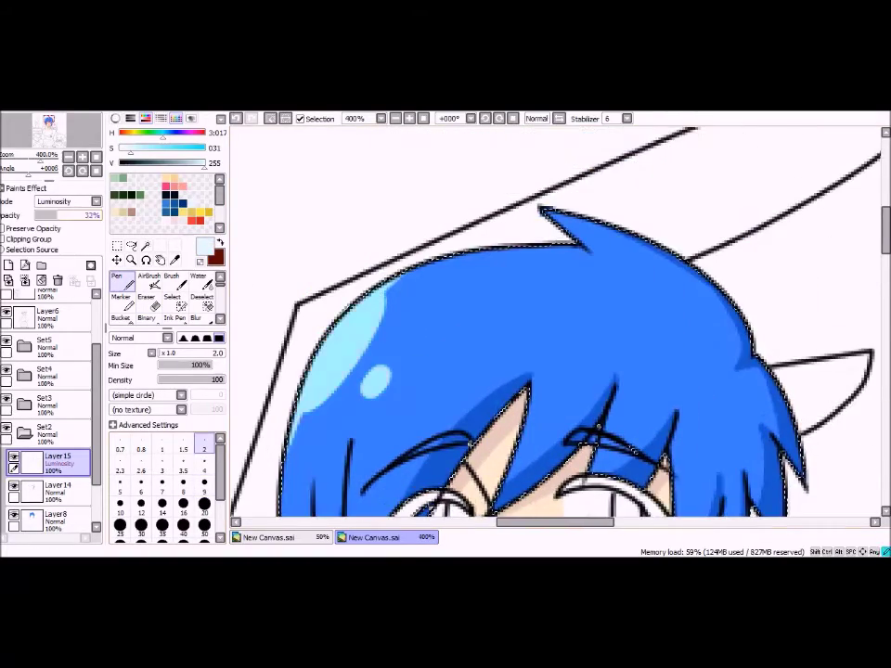
pyautogui.click(9, 280)
pyautogui.click(120, 449)
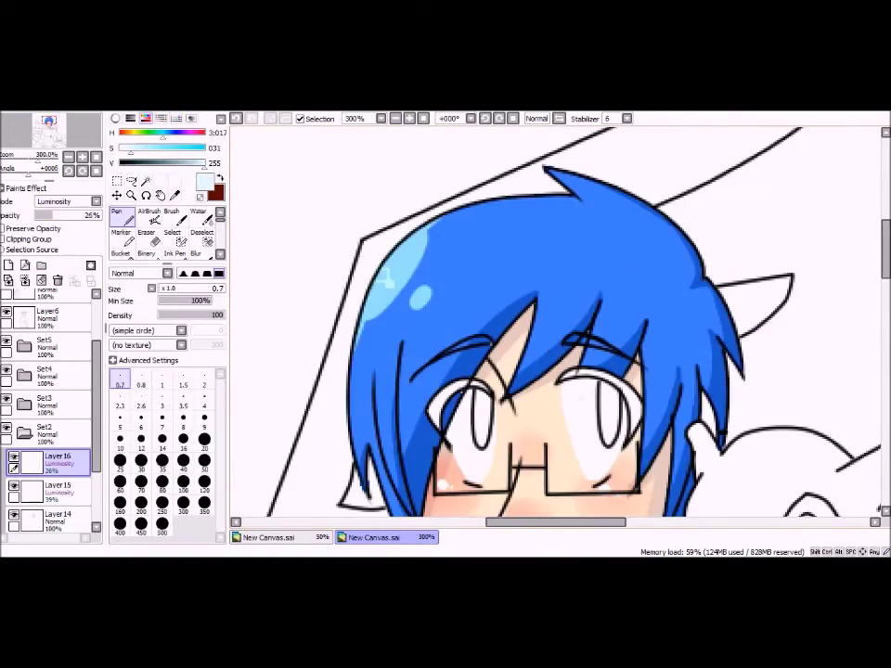
# Select the upper eyelash shapes of both eyes on Layer6 and fill them with black.
pyautogui.click(46, 364)
pyautogui.click(146, 181)
pyautogui.moveTo(561, 376); pyautogui.dragTo(641, 409)
pyautogui.click(171, 239)
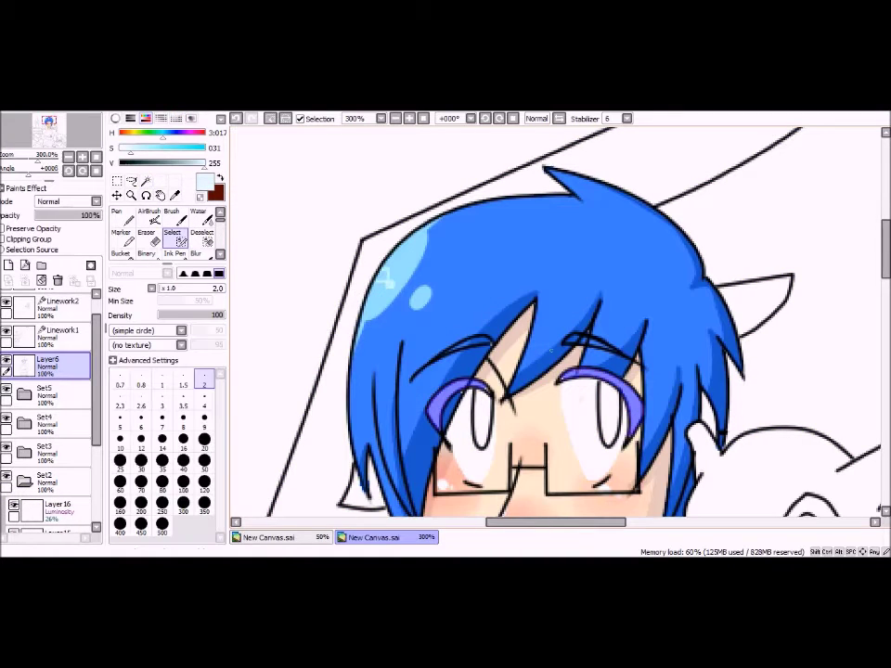
pyautogui.press('n')
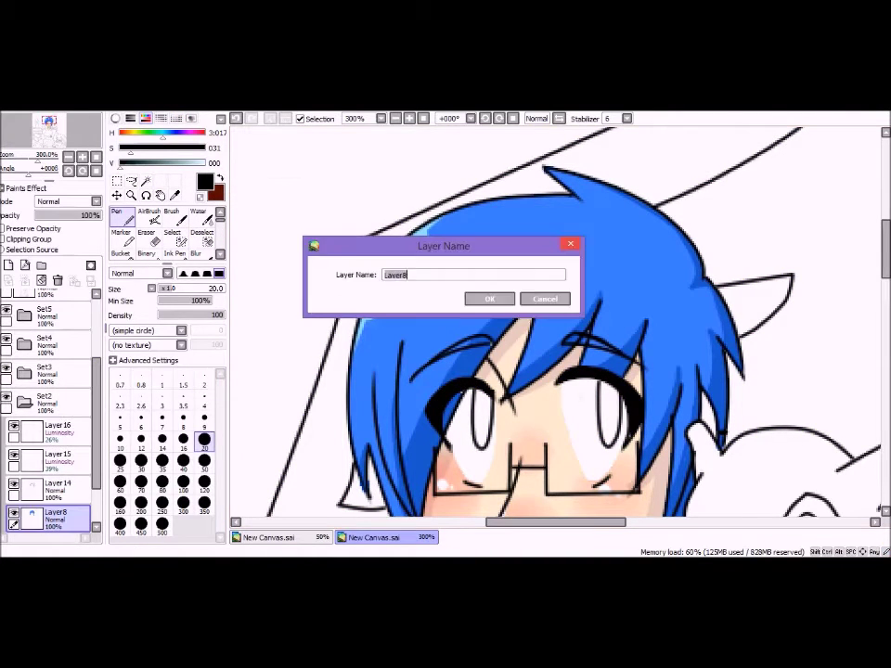
# Fill the whites of both eyes on Layer9 in Set3 and blend pale blue shading beneath the lashes with Blur.
pyautogui.press('Return')
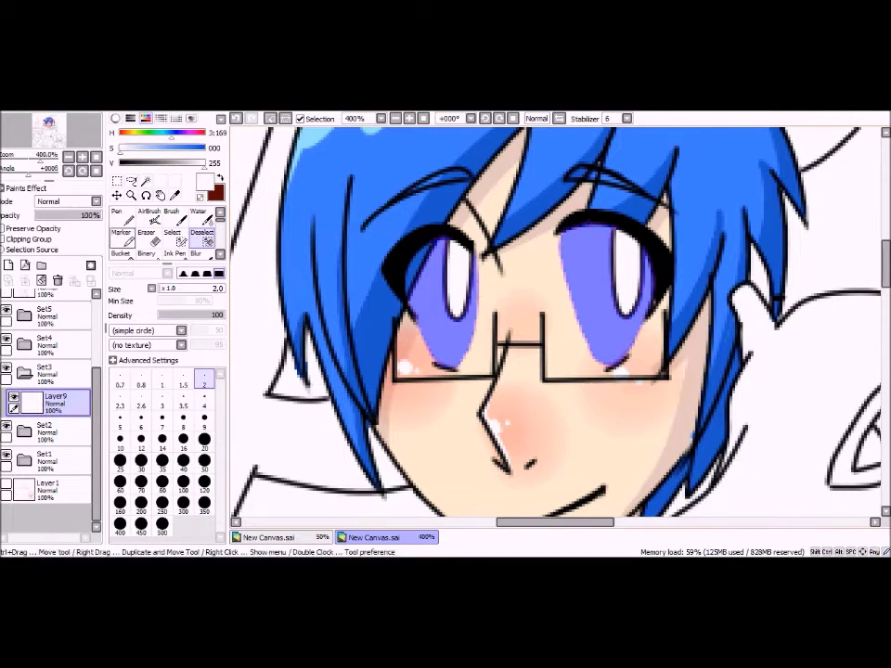
pyautogui.press('n')
pyautogui.moveTo(594, 250); pyautogui.dragTo(627, 312)
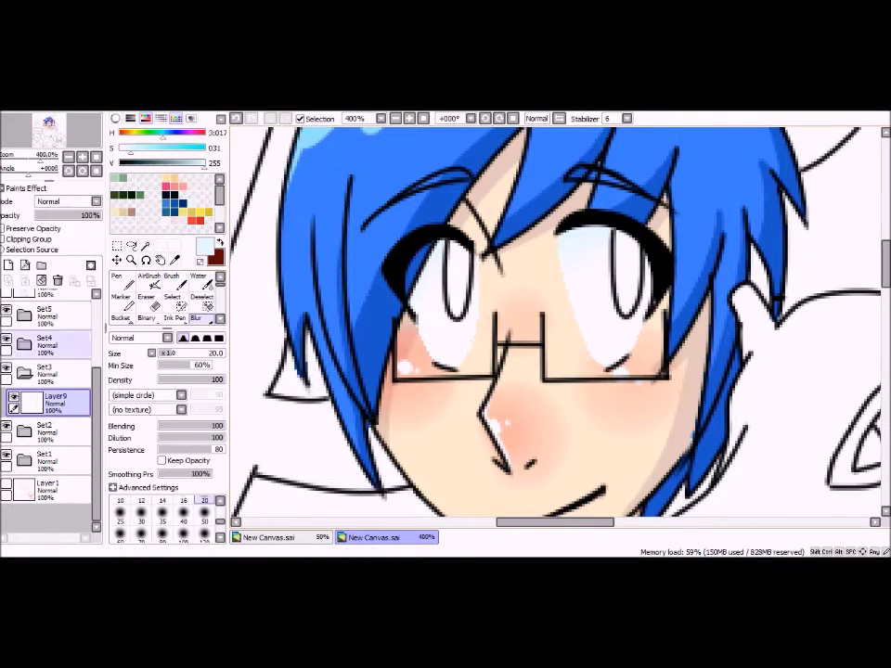
# Paint both irises blue with lighter lower halves, adding pale cyan highlights on a Luminosity layer at 41% opacity.
pyautogui.press('n')
pyautogui.moveTo(620, 251); pyautogui.dragTo(632, 306)
pyautogui.moveTo(453, 243); pyautogui.dragTo(464, 269)
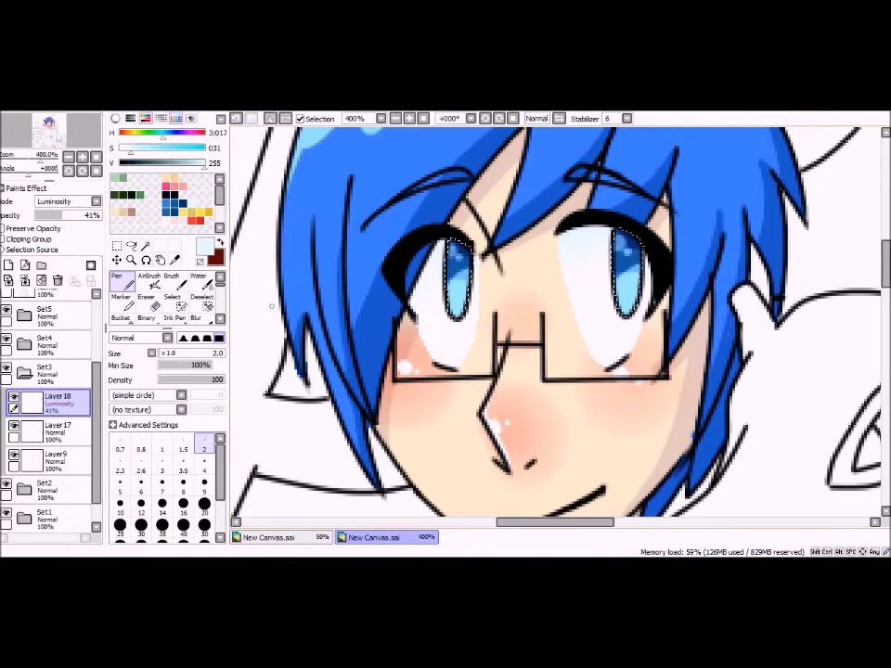
# Add white glints over the linework of both eyes on Layer6 with a fine pen.
pyautogui.click(199, 280)
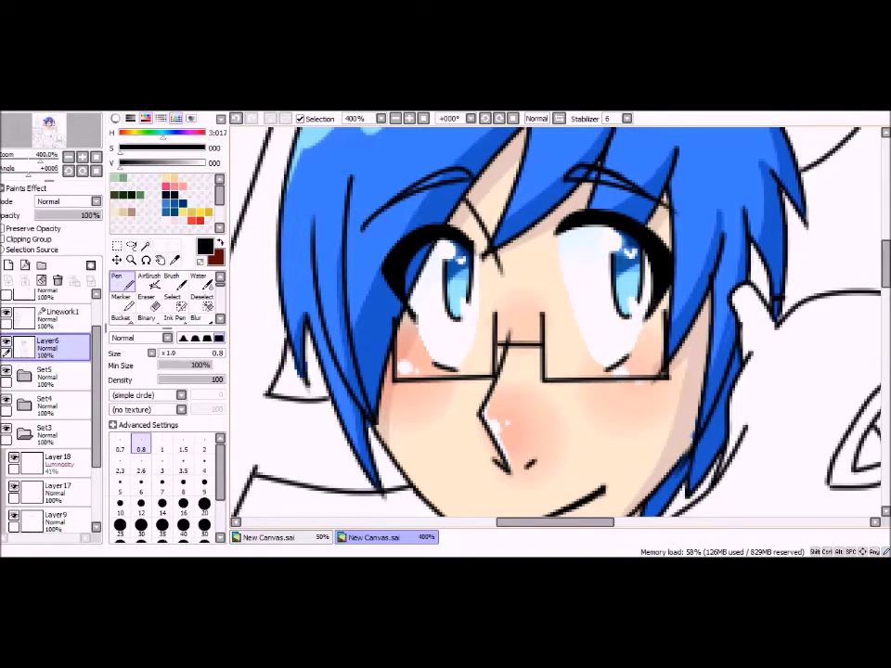
pyautogui.scroll(2, 557, 325)
pyautogui.press('[')
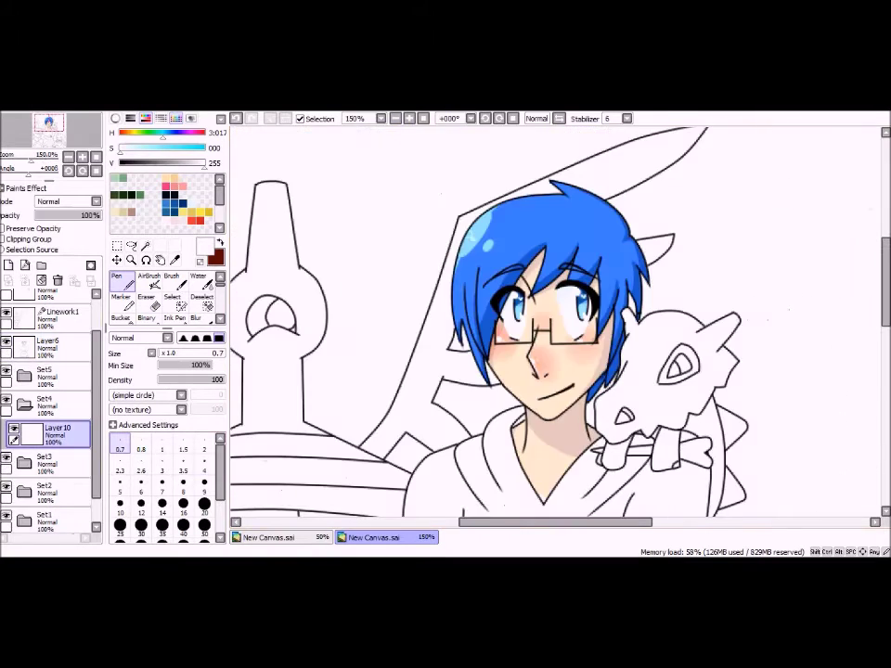
# Select the whole hoodie on Layer10 in Set4 with the Magic Wand, and paint in missed spots with the Select brush.
pyautogui.scroll(-3, 558, 325)
pyautogui.click(548, 371)
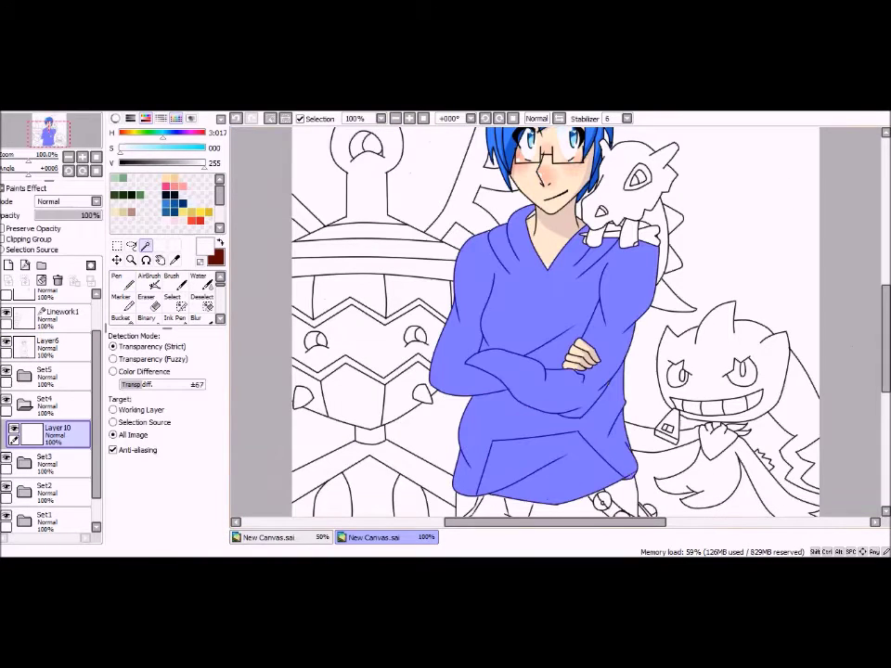
pyautogui.press('e')
pyautogui.scroll(1, 557, 325)
pyautogui.scroll(3, 557, 325)
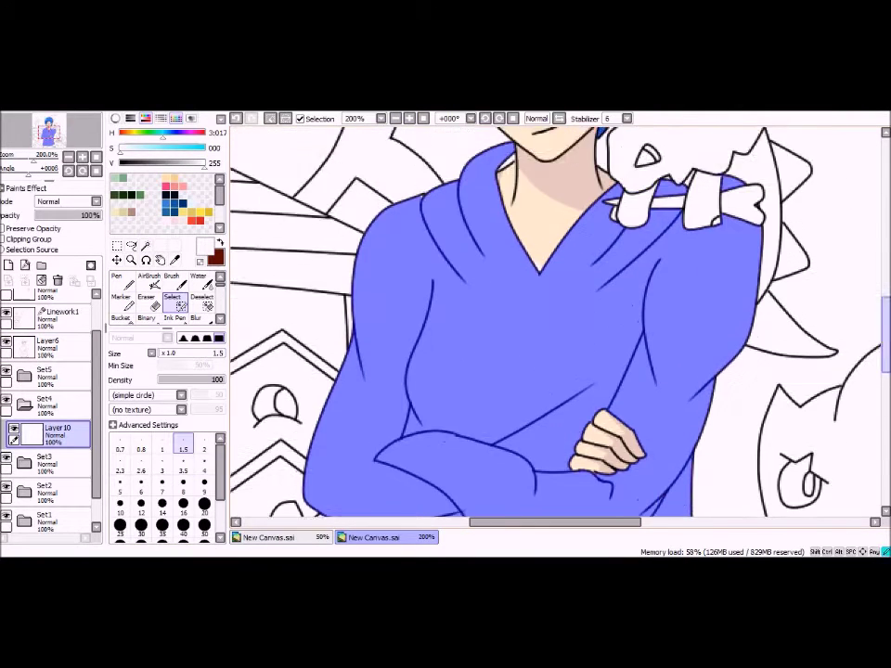
pyautogui.scroll(-3, 557, 325)
pyautogui.scroll(1, 557, 325)
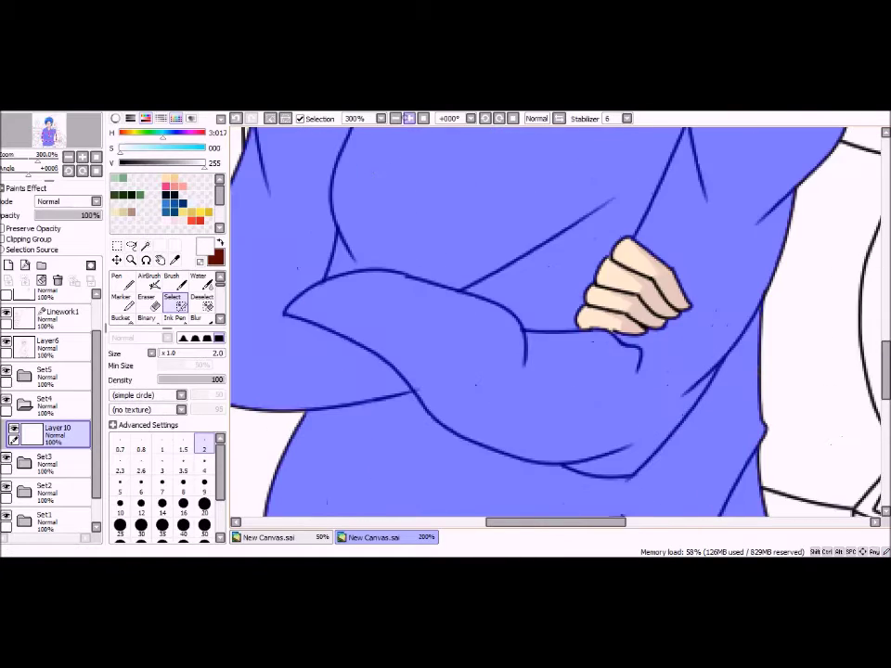
# Fill the selected hoodie with purple.
pyautogui.scroll(-2, 557, 325)
pyautogui.press(']')
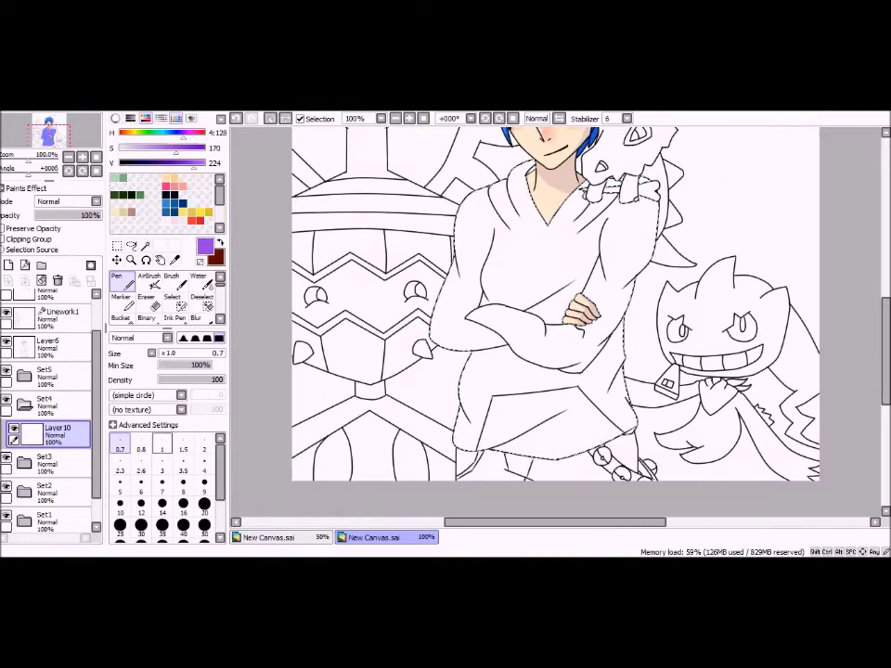
pyautogui.moveTo(455, 432)
pyautogui.mouseDown()
pyautogui.moveTo(594, 436)
pyautogui.moveTo(482, 204)
pyautogui.moveTo(613, 279)
pyautogui.mouseUp()
# Shade the hoodie's shoulder beneath the skull creature and the outer sleeve in darker purple on a new layer with a size 4 pen.
pyautogui.click(56, 461)
pyautogui.click(204, 455)
pyautogui.scroll(2, 557, 325)
pyautogui.scroll(3, 557, 325)
pyautogui.scroll(1, 557, 325)
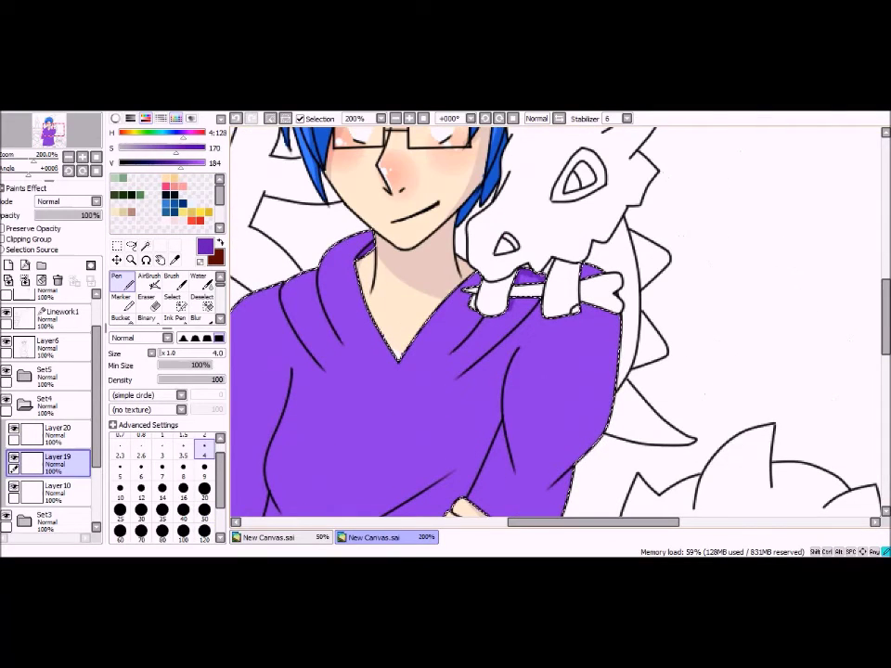
pyautogui.scroll(-3, 558, 325)
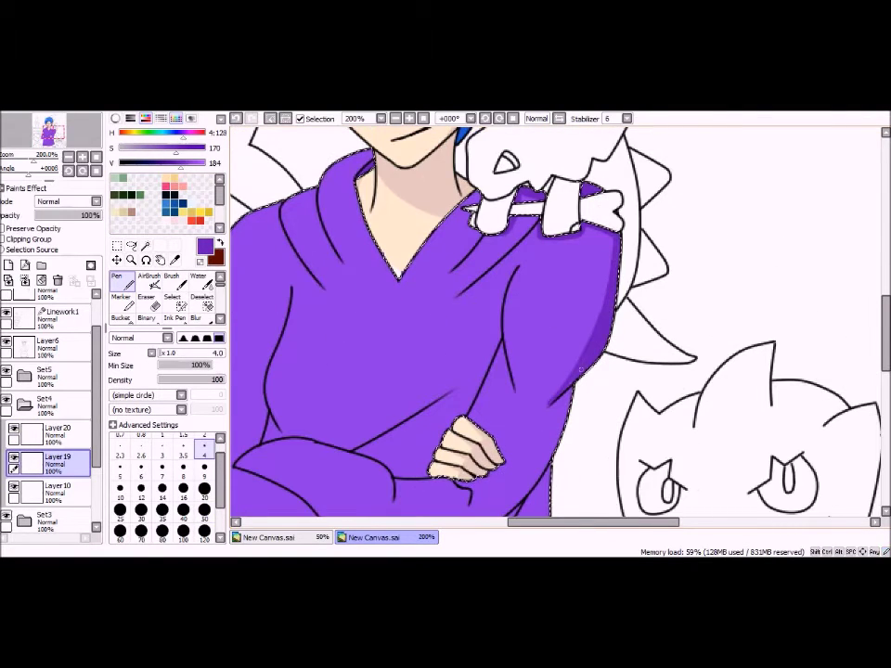
pyautogui.scroll(-1, 557, 325)
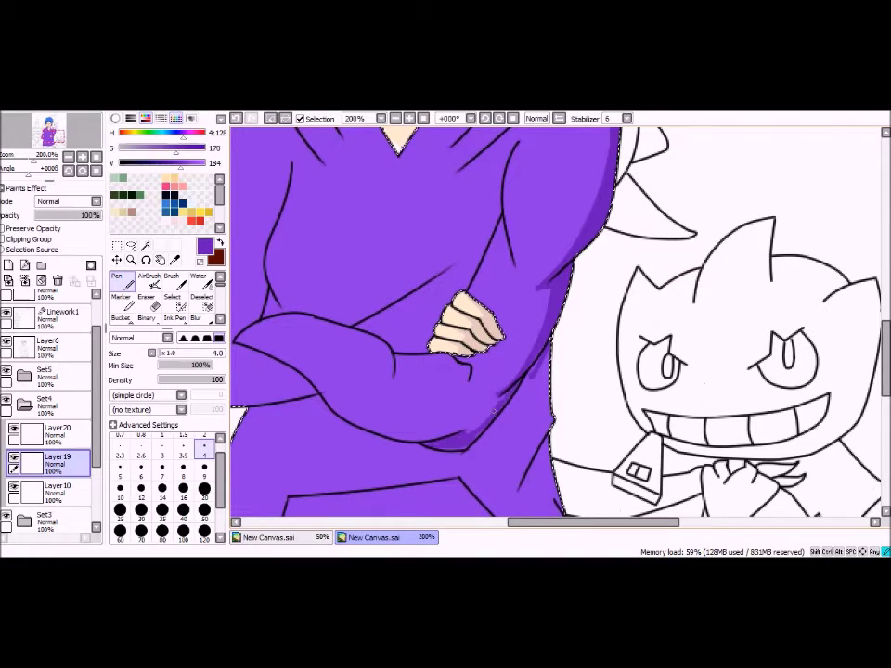
# Extend the dark purple shading along the hoodie's outer side, below the elbow, and across the hem and pocket fold.
pyautogui.hscroll(-3, 557, 325)
pyautogui.scroll(-1, 557, 325)
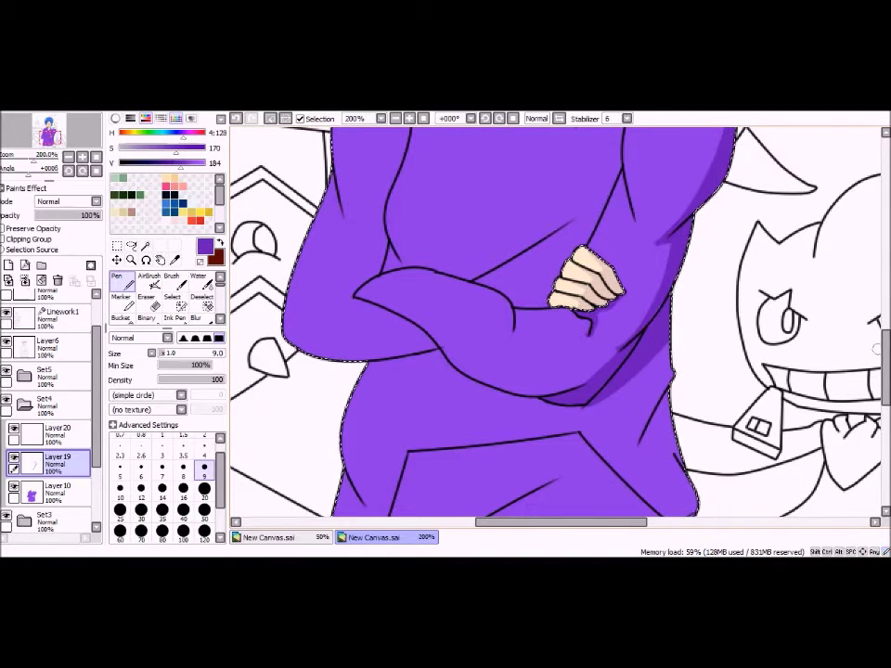
pyautogui.scroll(-2, 557, 325)
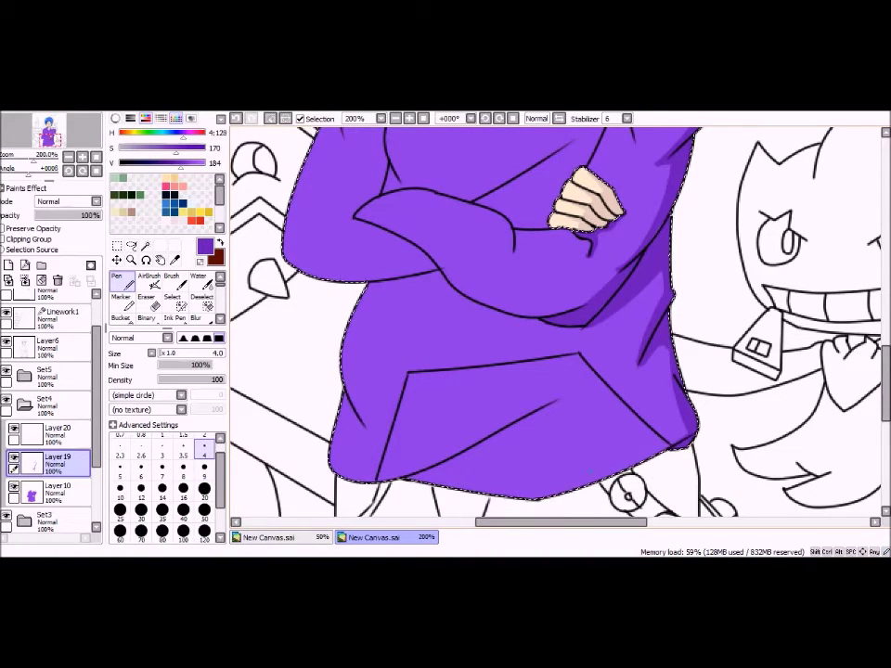
pyautogui.press(']')
pyautogui.press(']')
pyautogui.press(']')
pyautogui.moveTo(691, 428); pyautogui.dragTo(538, 497)
pyautogui.press('[')
pyautogui.press('[')
pyautogui.press('[')
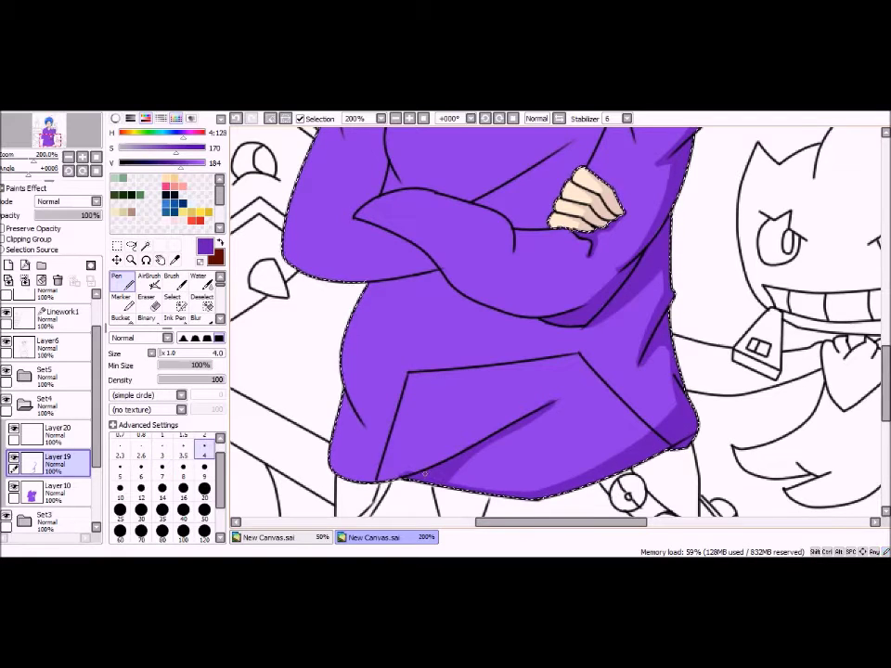
# Shade the hoodie beneath the crossed arms and along the sleeve and chest folds, and fill the missed patch beside the neck.
pyautogui.scroll(3, 557, 371)
pyautogui.moveTo(436, 390); pyautogui.dragTo(590, 429)
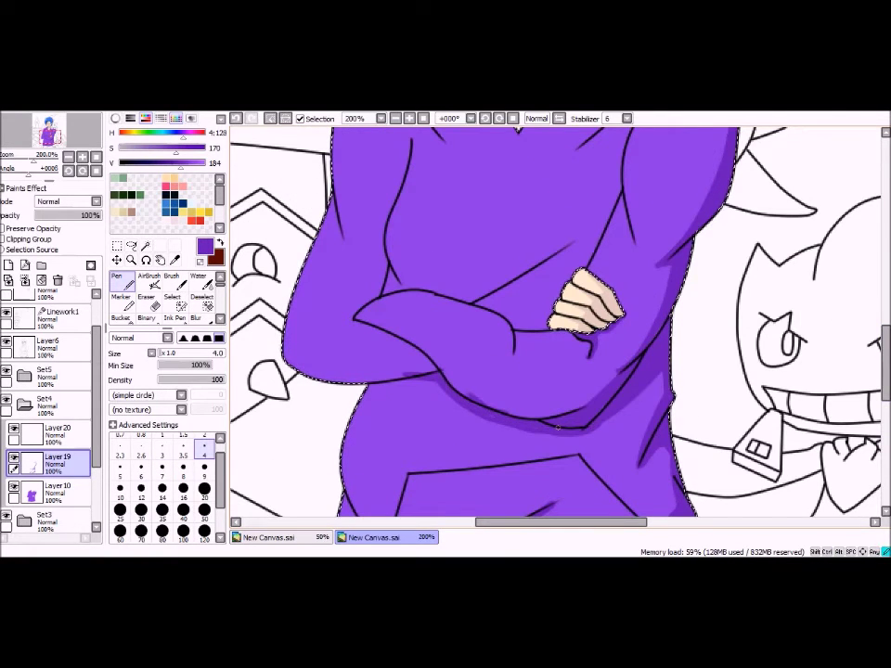
pyautogui.scroll(1, 564, 428)
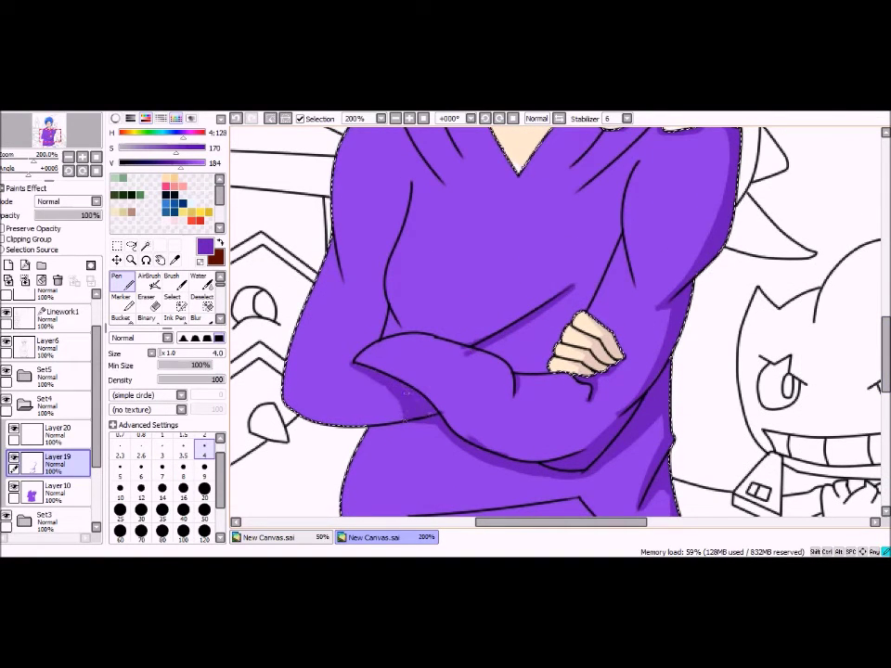
pyautogui.scroll(2, 865, 337)
pyautogui.scroll(3, 557, 325)
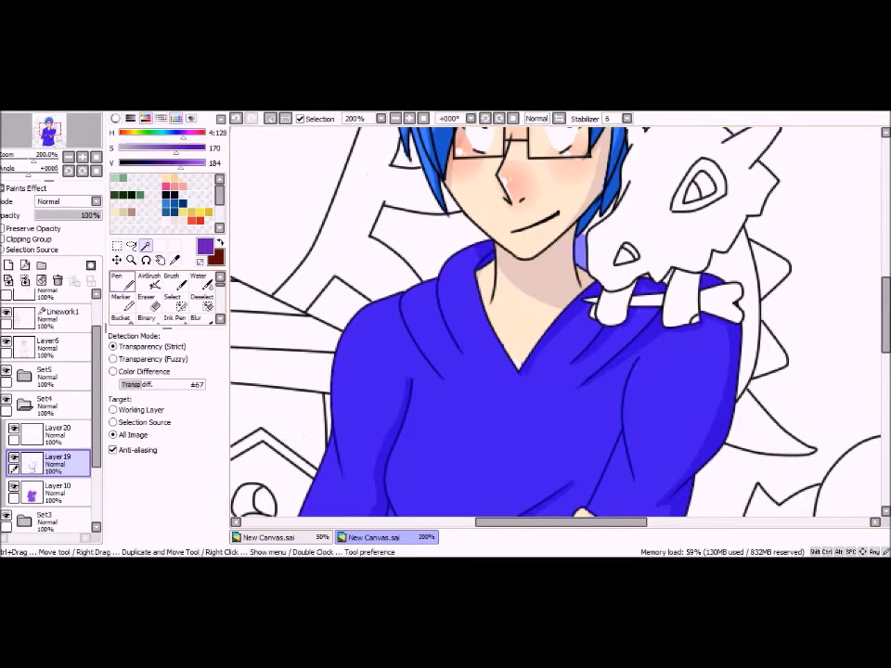
pyautogui.press('pagedown')
pyautogui.press('e')
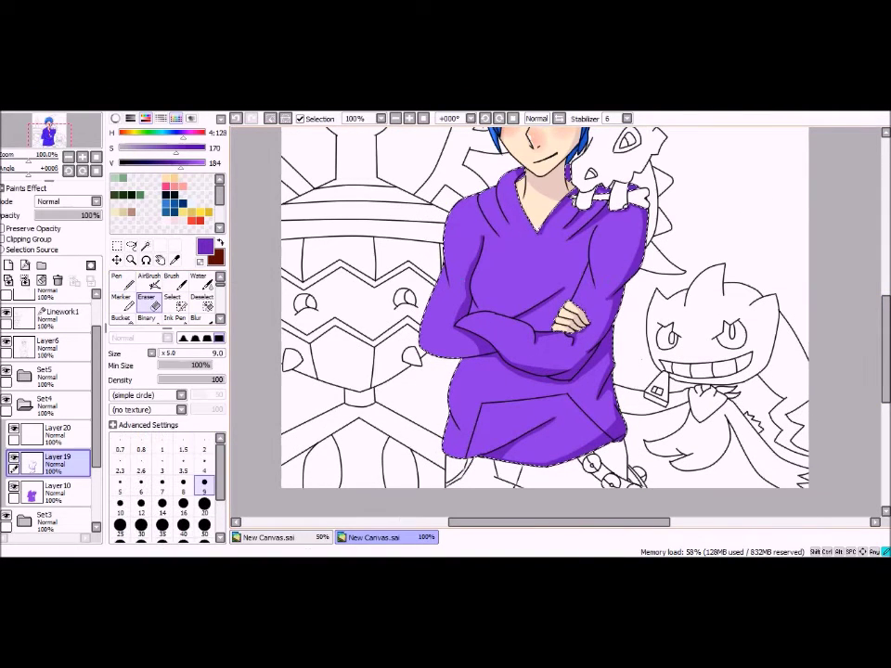
# Select the trousers, fill them with dark grey, and shade their folds in near-black on the shading layer.
pyautogui.click(501, 475)
pyautogui.press('n')
pyautogui.moveTo(459, 473); pyautogui.dragTo(560, 469)
pyautogui.click(57, 457)
pyautogui.hotkey('ctrl', '+')
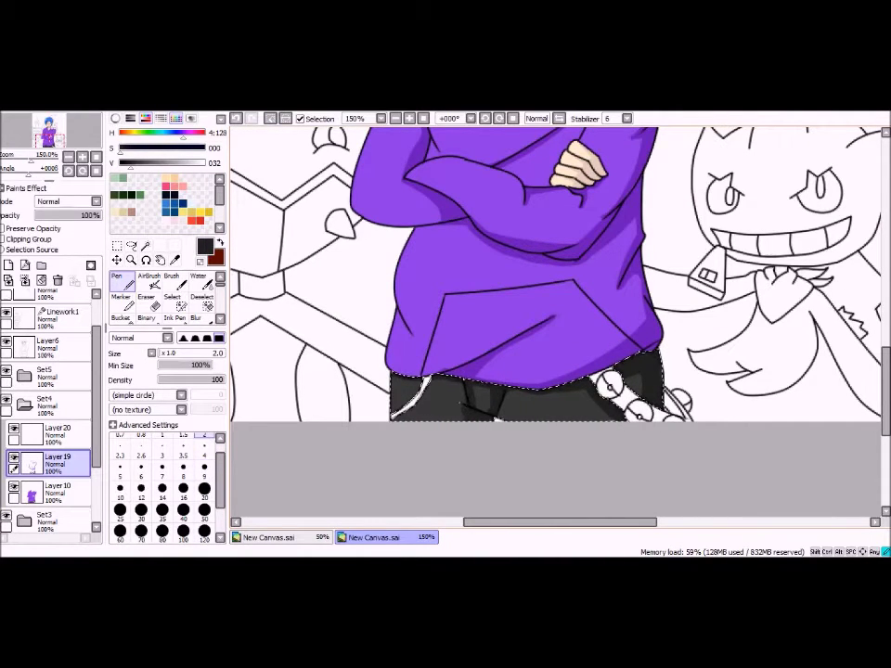
# Paint the trousers' pocket trim mid-grey on Layer10 with a size 20 pen.
pyautogui.click(204, 467)
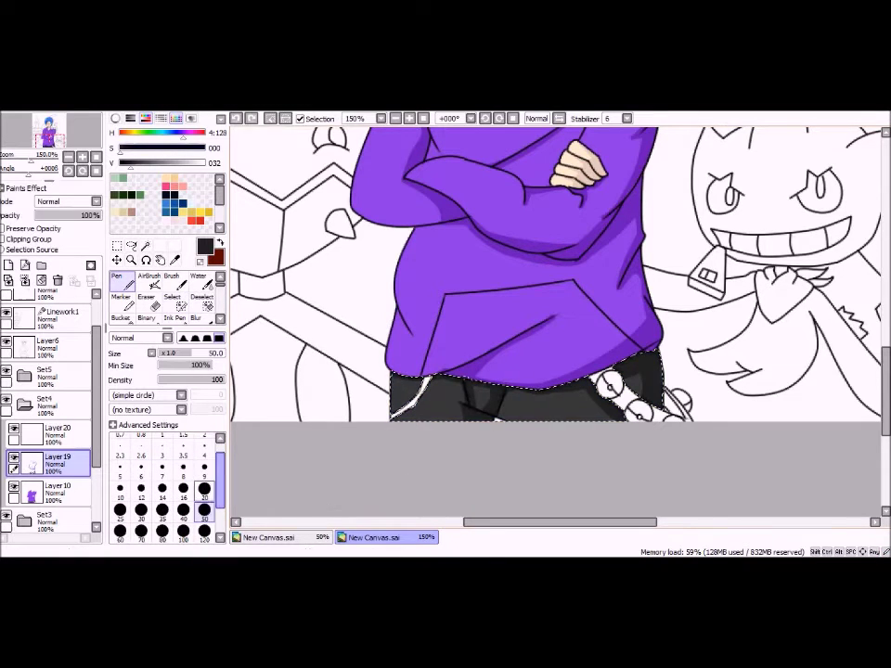
pyautogui.click(57, 486)
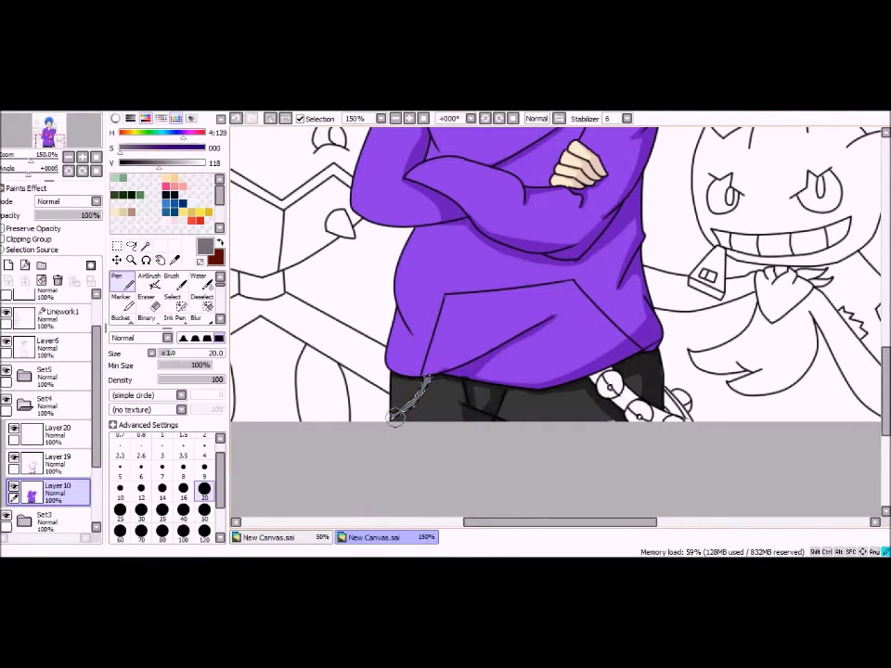
pyautogui.hotkey('ctrl', 'z')
# Select the belt strap between the balls, fill it with light grey on Layer10, and shade it with darker grey on Layer19.
pyautogui.click(57, 487)
pyautogui.press('w')
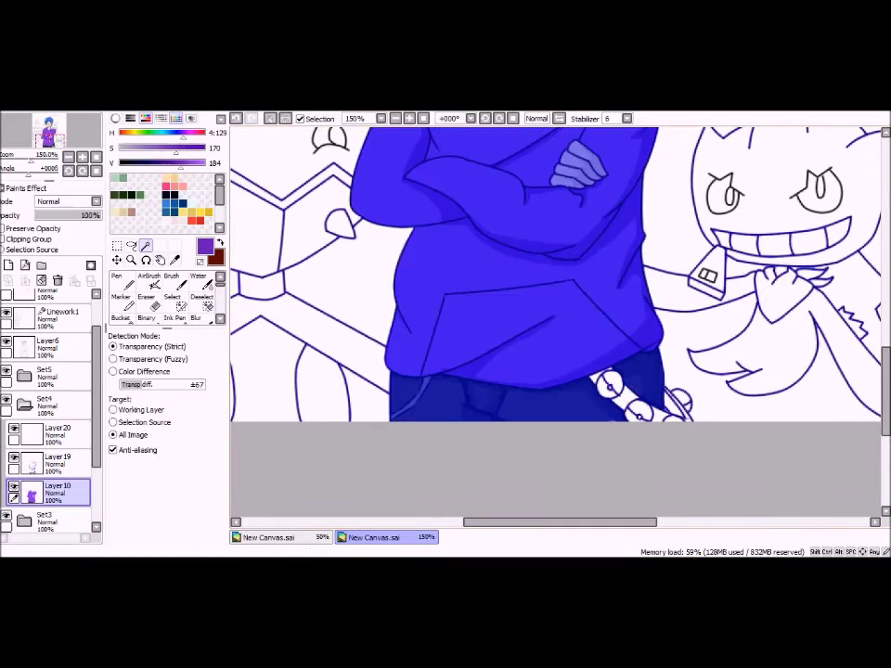
pyautogui.scroll(2, 575, 371)
pyautogui.click(173, 302)
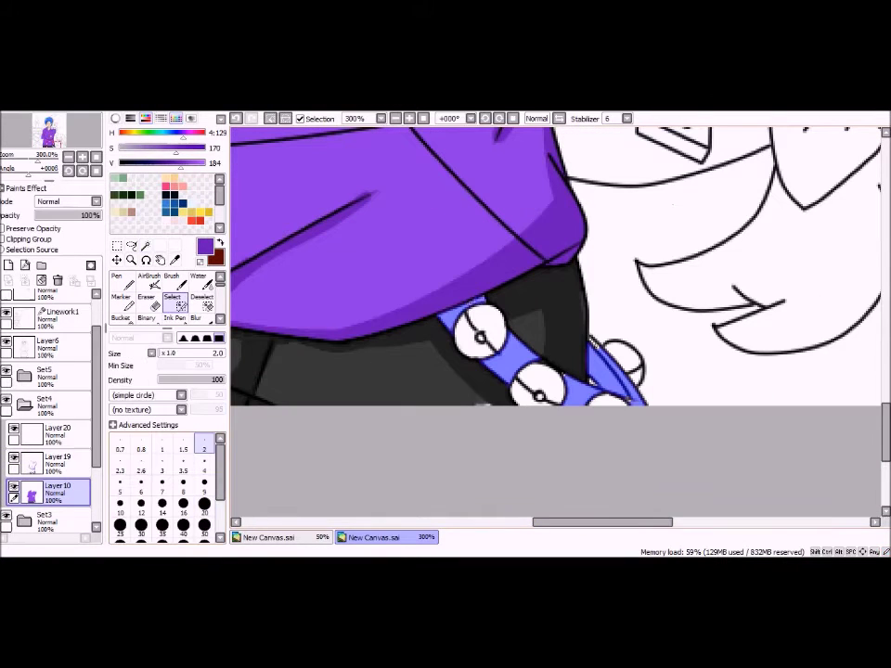
pyautogui.press('n')
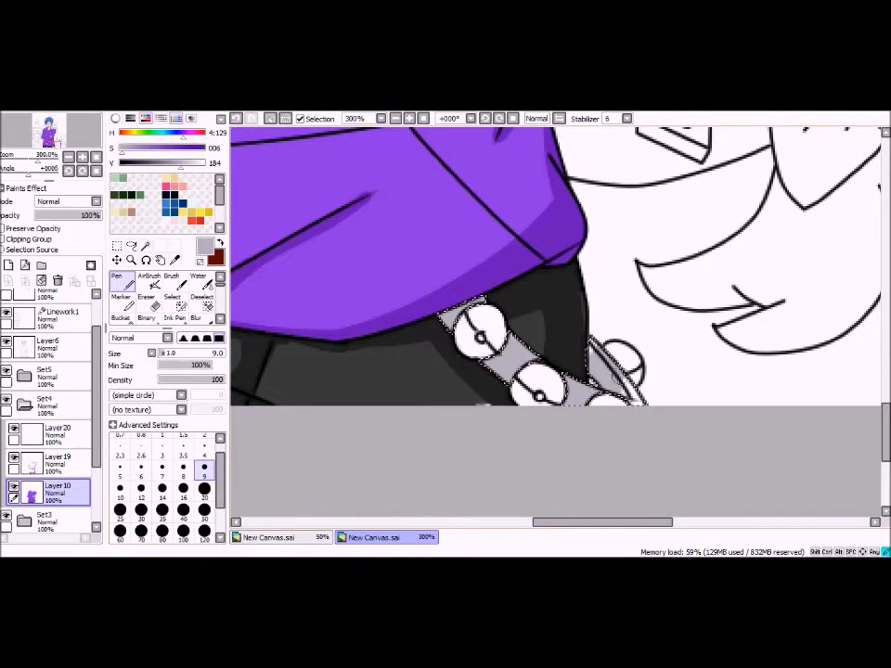
pyautogui.hotkey('ctrl', 'z')
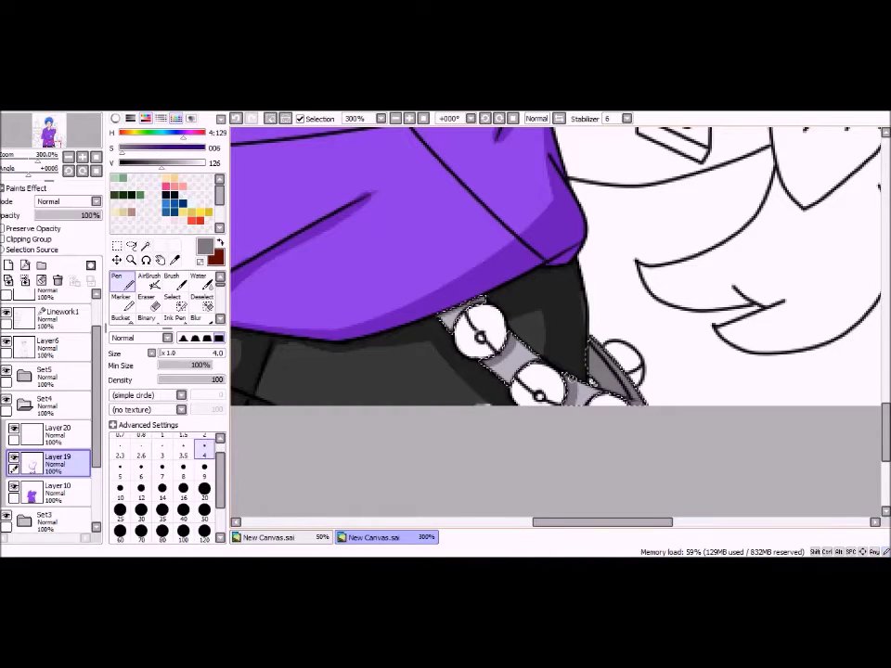
# Select the halves of the belt's balls, colouring the lower ones off-white and the upper ones red.
pyautogui.press('w')
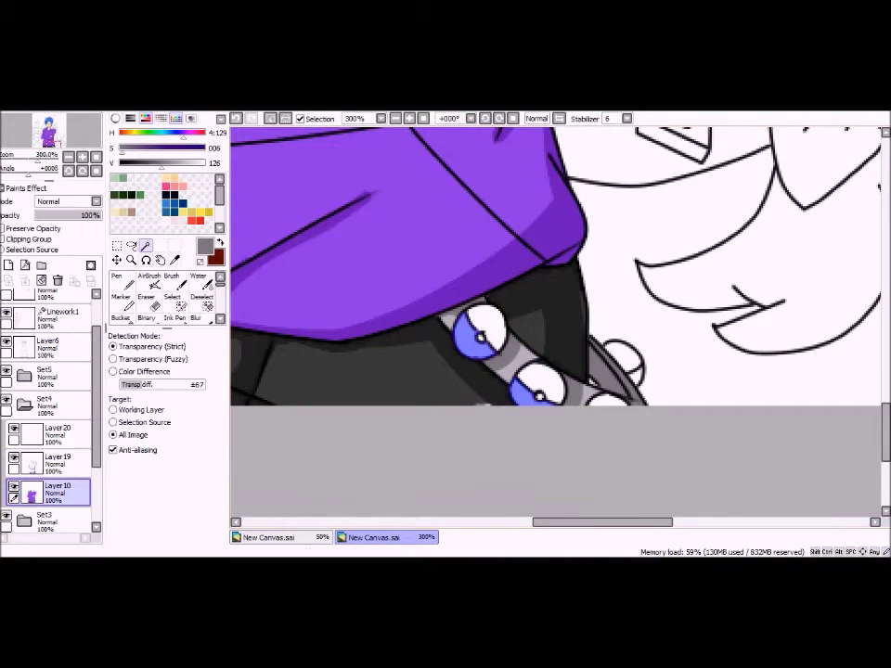
pyautogui.press('n')
pyautogui.press('w')
pyautogui.press('n')
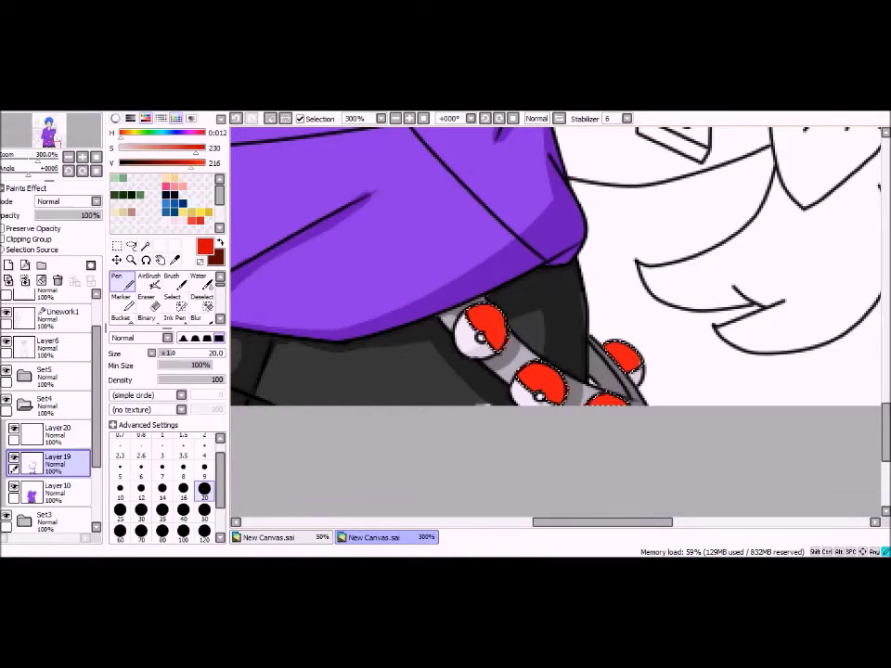
# Shade the red ball halves, add lighter red highlights with a size 2 pen, and clear the selection.
pyautogui.hotkey('ctrl', '+')
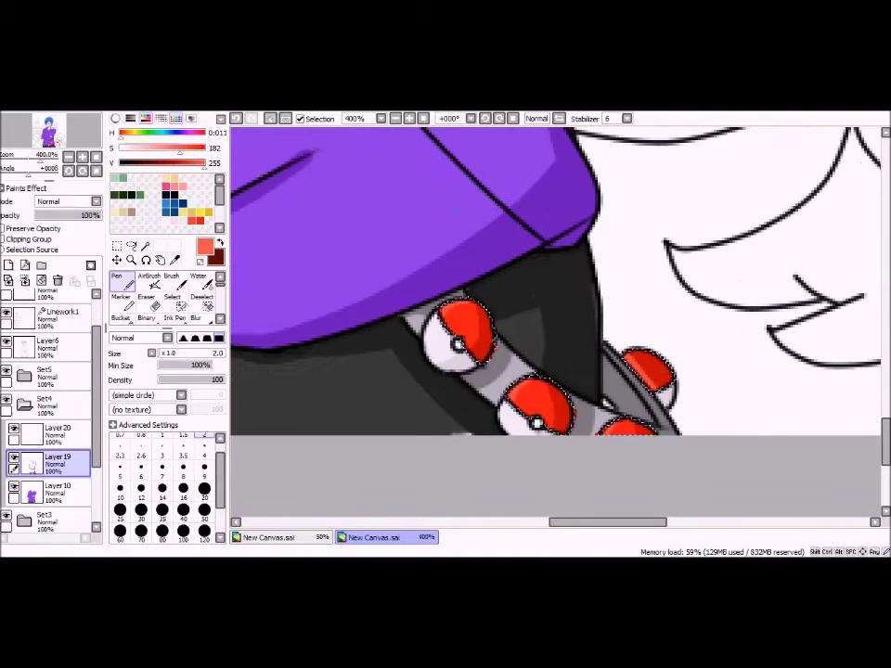
pyautogui.hotkey('ctrl', 'd')
pyautogui.press('[')
pyautogui.press('[')
pyautogui.press('[')
pyautogui.press('[')
pyautogui.hotkey('ctrl', '-')
pyautogui.hotkey('ctrl', '-')
pyautogui.hotkey('ctrl', '-')
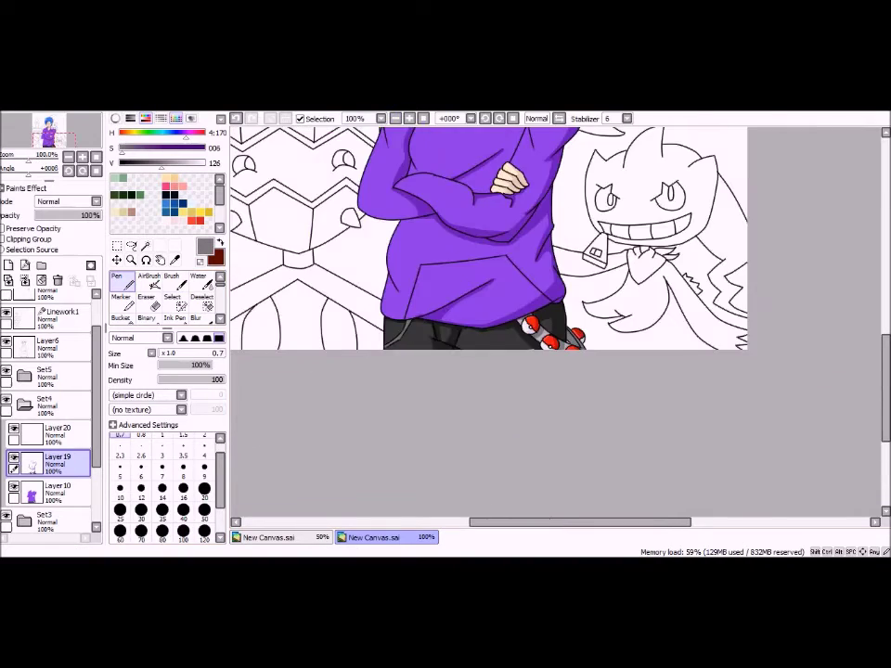
# Select the large creature's spire on Layer11 in Set5 and sample dark grey from the creature in the reference canvas.
pyautogui.hotkey('ctrl', '-')
pyautogui.scroll(3, 557, 316)
pyautogui.click(57, 400)
pyautogui.press('w')
pyautogui.hotkey('ctrl', 'Tab')
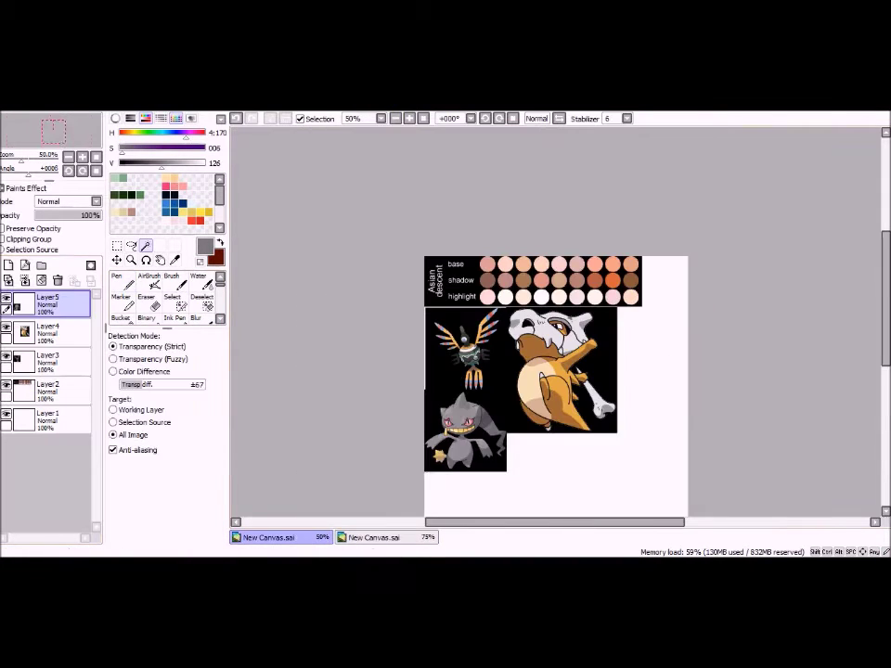
pyautogui.press('i')
pyautogui.hotkey('ctrl', '+')
pyautogui.hotkey('ctrl', '+')
pyautogui.hotkey('ctrl', '+')
pyautogui.hotkey('ctrl', 'Tab')
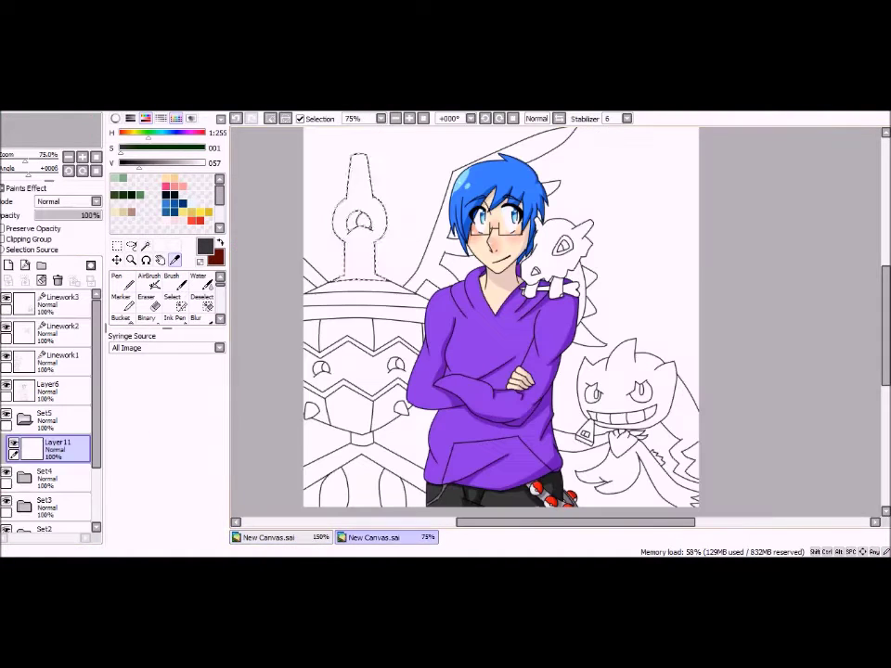
# Add the large creature's horizontal band and zigzag face area to the selection and fill all dark parts with the sampled grey.
pyautogui.press('w')
pyautogui.hscroll(-2, 557, 316)
pyautogui.hotkey('ctrl', '+')
pyautogui.press('n')
pyautogui.moveTo(362, 437)
pyautogui.mouseDown()
pyautogui.moveTo(418, 334)
pyautogui.moveTo(455, 196)
pyautogui.mouseUp()
pyautogui.hotkey('ctrl', '+')
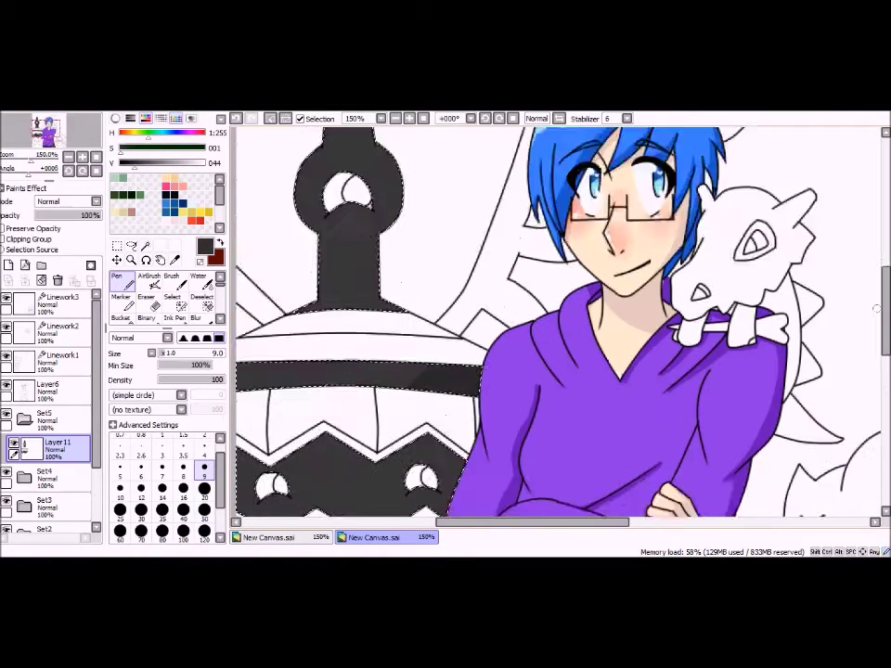
# Shade one side of the creature's spire and its round eye ring in darker grey with a size 4 pen.
pyautogui.scroll(-3, 446, 376)
pyautogui.scroll(3, 445, 376)
pyautogui.hotkey('ctrl', '+')
pyautogui.scroll(1, 371, 278)
pyautogui.press('[')
pyautogui.press('[')
pyautogui.press('[')
pyautogui.press('[')
pyautogui.press('[')
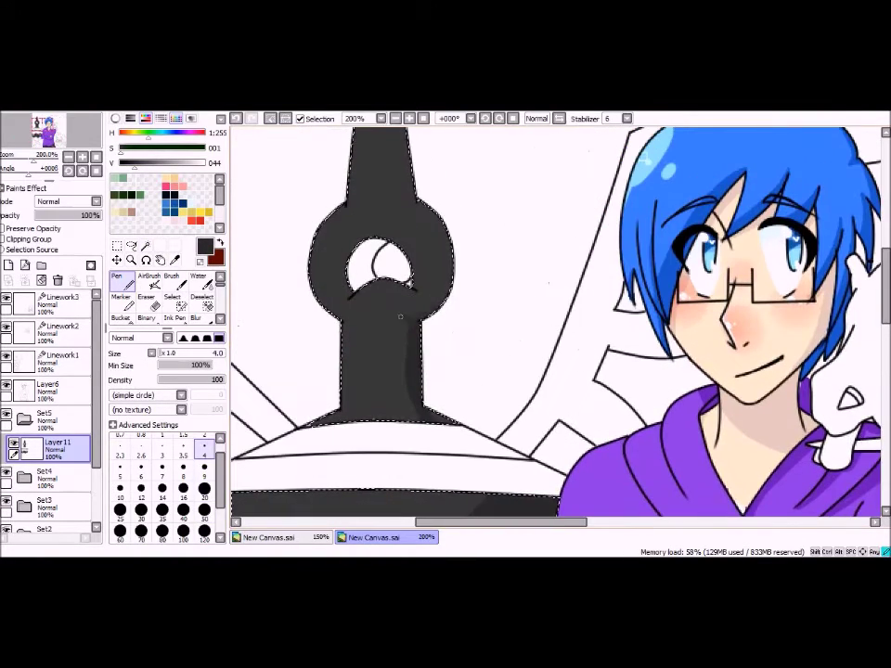
pyautogui.scroll(4, 437, 362)
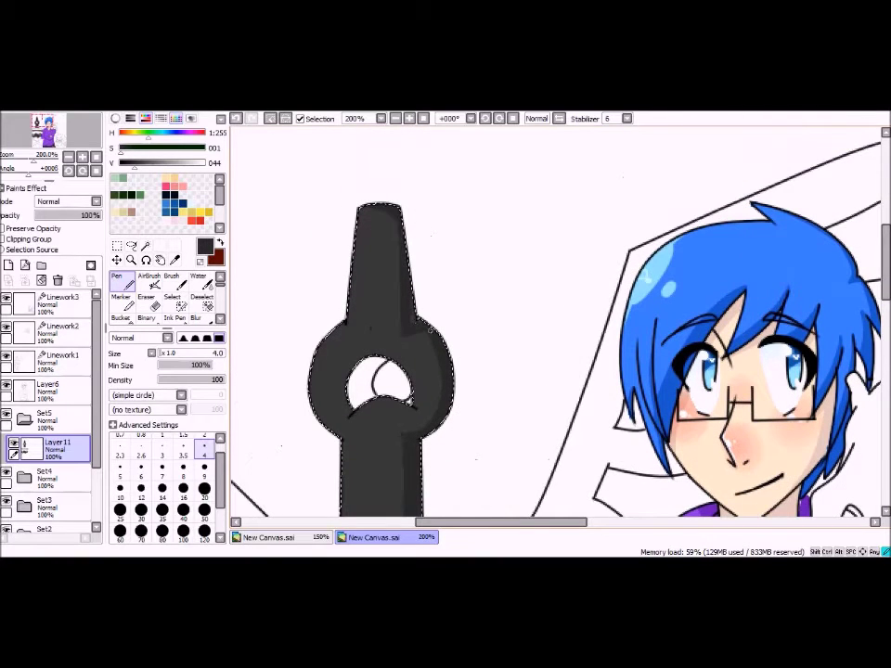
# Add lighter grey highlights along the edges of the creature's dark parts on a new layer, starting with a size 2.6 pen.
pyautogui.hotkey('ctrl', 'shift', 'n')
pyautogui.scroll(-10, 557, 320)
pyautogui.press('[')
pyautogui.press('[')
pyautogui.press('[')
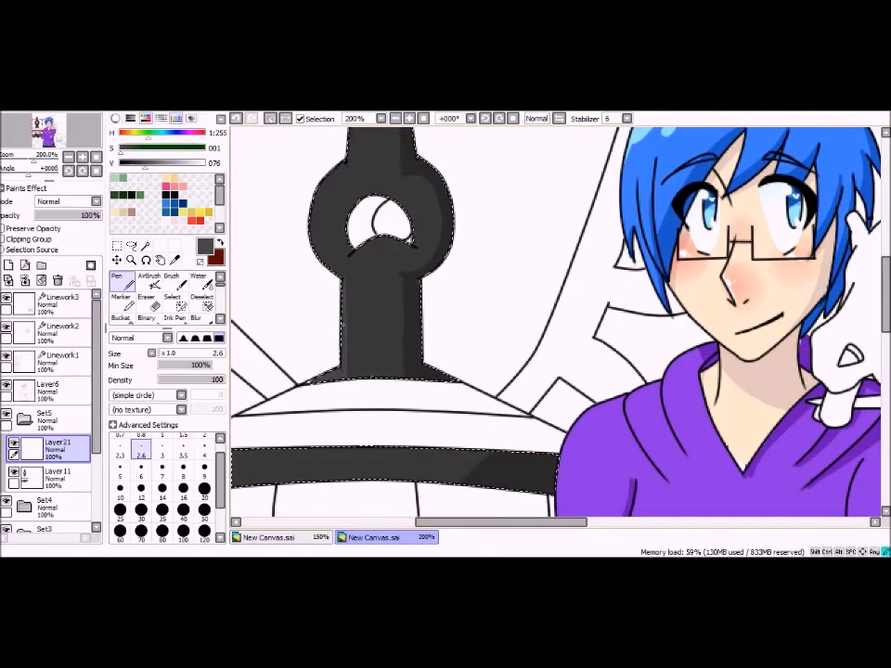
pyautogui.scroll(5, 558, 320)
pyautogui.scroll(3, 557, 320)
pyautogui.scroll(2, 557, 320)
pyautogui.scroll(-10, 557, 320)
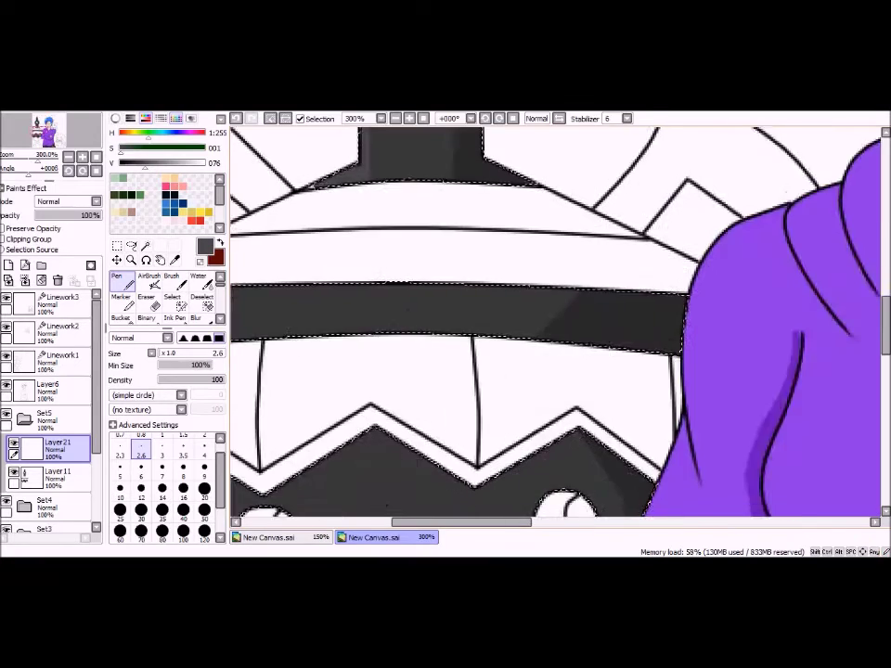
pyautogui.press(']')
pyautogui.press(']')
pyautogui.press(']')
pyautogui.press(']')
pyautogui.press(']')
pyautogui.press(']')
pyautogui.press(']')
pyautogui.press(']')
pyautogui.scroll(-3, 344, 346)
# Select the creature's three irises and fill them on Layer11 with pale blue sampled from the reference canvas.
pyautogui.press('w')
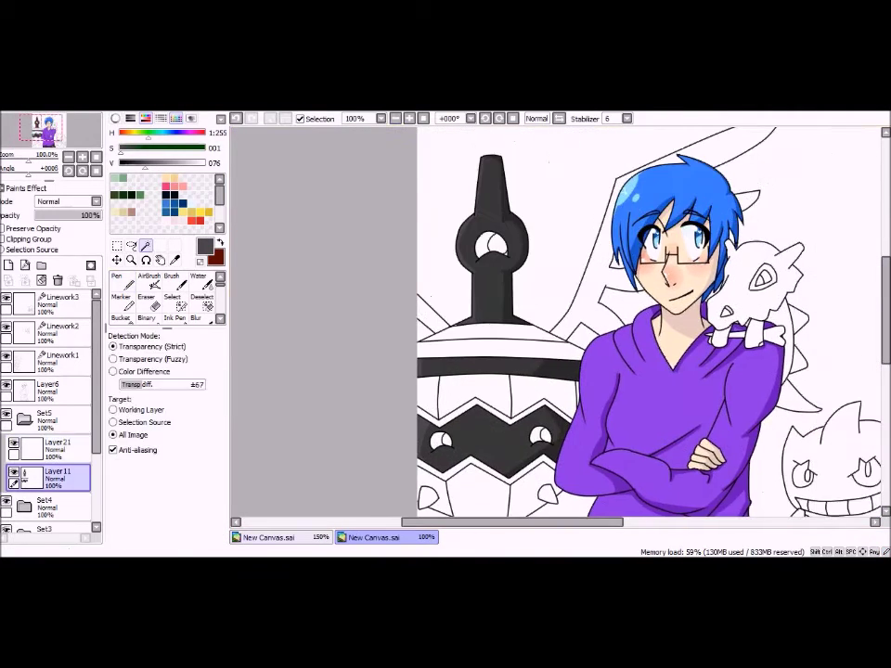
pyautogui.hotkey('ctrl', 'Tab')
pyautogui.hotkey('ctrl', 'Tab')
pyautogui.press('n')
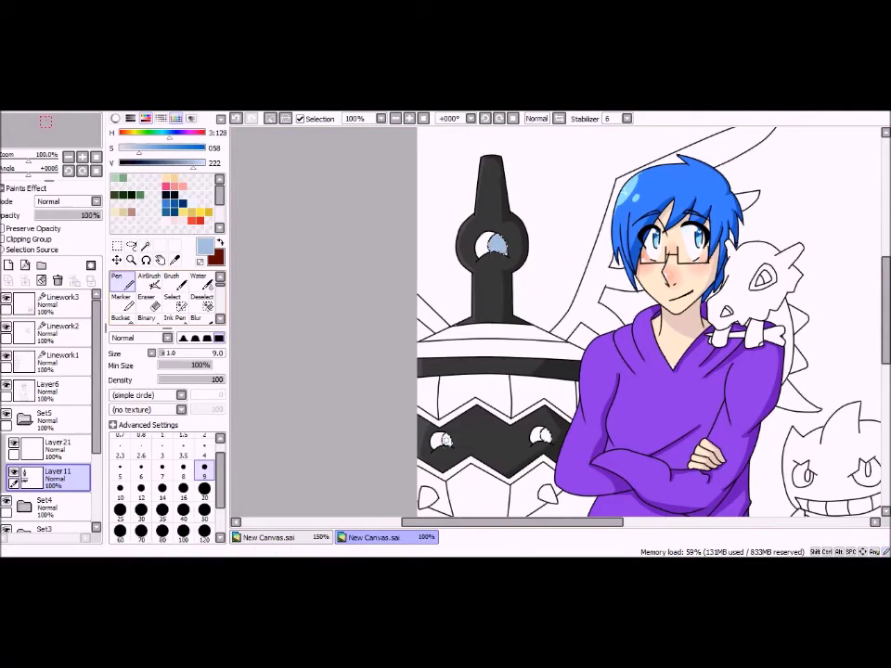
# Shade the creature's irises in darker blue on Layer21 with a size 4 pen.
pyautogui.click(55, 449)
pyautogui.press('[')
pyautogui.press('[')
pyautogui.press('[')
pyautogui.press('[')
pyautogui.press('[')
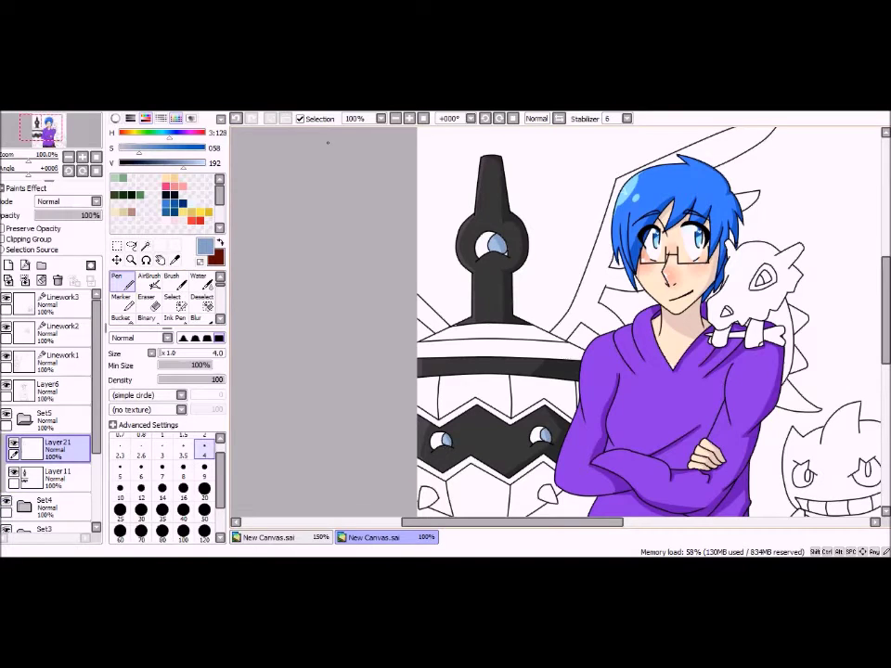
# Touch up the rim around the spire's eye using dark grey sampled from the spire.
pyautogui.scroll(3, 489, 306)
pyautogui.moveTo(371, 232); pyautogui.dragTo(390, 343)
pyautogui.keyDown('alt'); pyautogui.click(353, 371); pyautogui.keyUp('alt')
pyautogui.press('e')
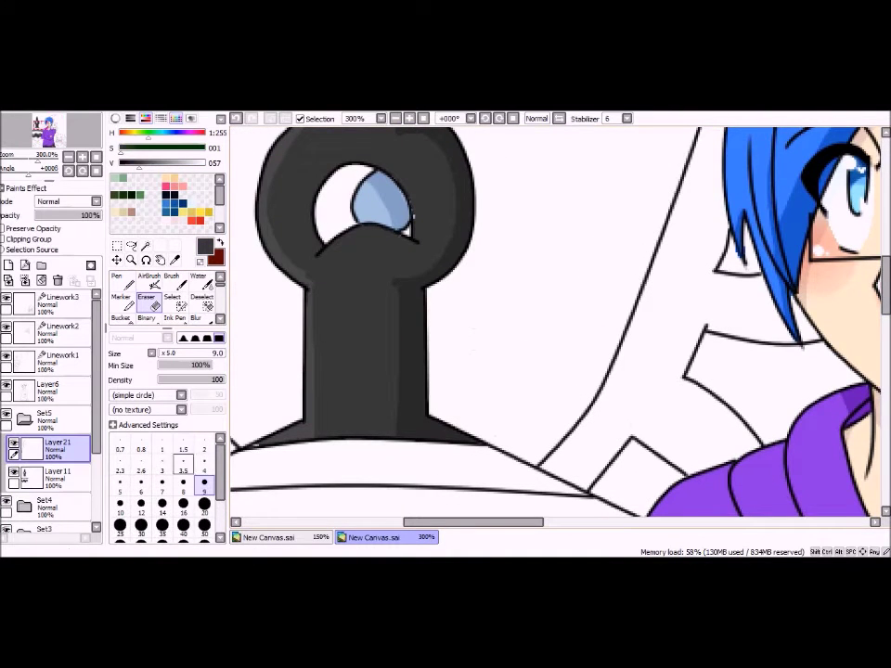
# Select the body panels above and below the creature's face and fill them on Layer11 with green sampled from the reference canvas.
pyautogui.press('w')
pyautogui.scroll(-3, 557, 325)
pyautogui.click(492, 464)
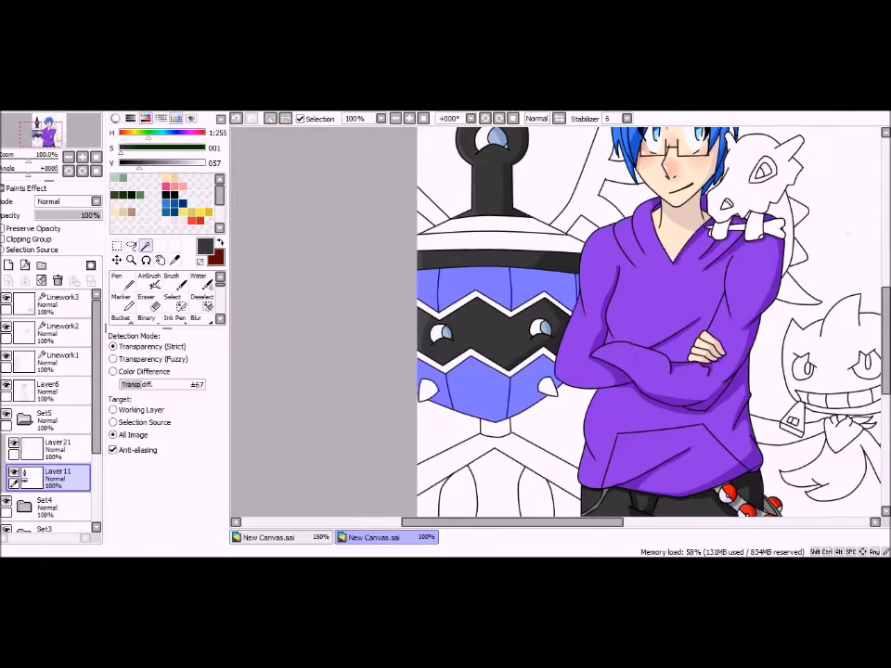
pyautogui.hotkey('ctrl', 'Tab')
pyautogui.hotkey('ctrl', 'Tab')
pyautogui.moveTo(436, 283); pyautogui.dragTo(524, 267)
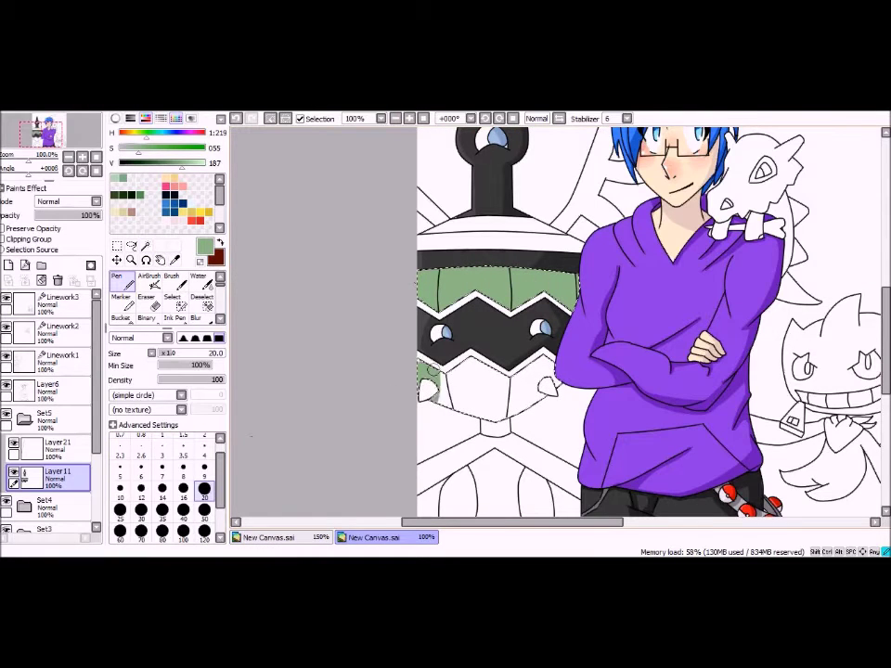
# Shade the striped creature's green panels on Layer21 in darker green, using size 4 and size 9 pens.
pyautogui.scroll(2, 557, 321)
pyautogui.click(55, 448)
pyautogui.click(204, 448)
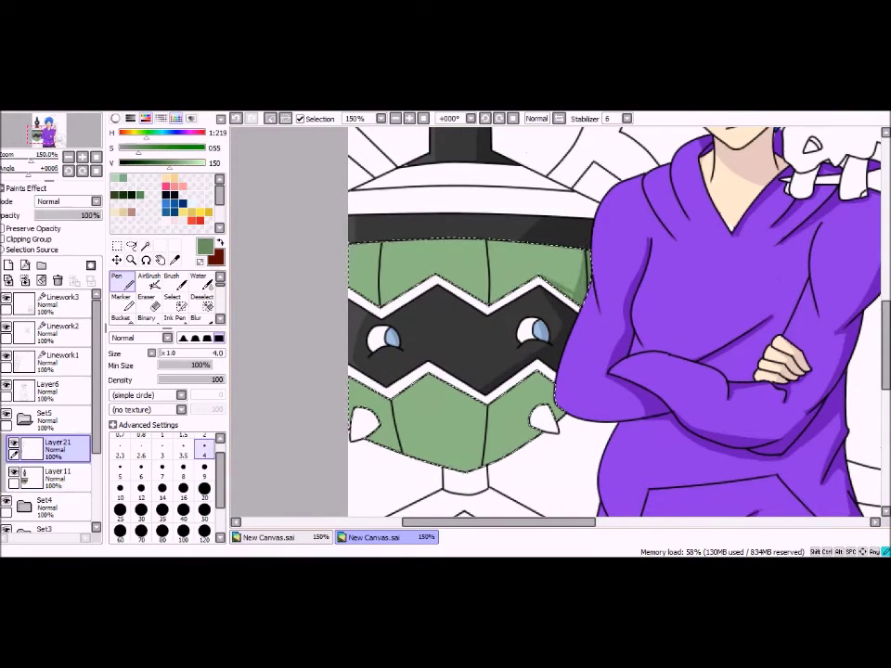
pyautogui.click(204, 461)
pyautogui.moveTo(492, 390)
pyautogui.mouseDown()
pyautogui.moveTo(498, 417)
pyautogui.moveTo(508, 395)
pyautogui.mouseUp()
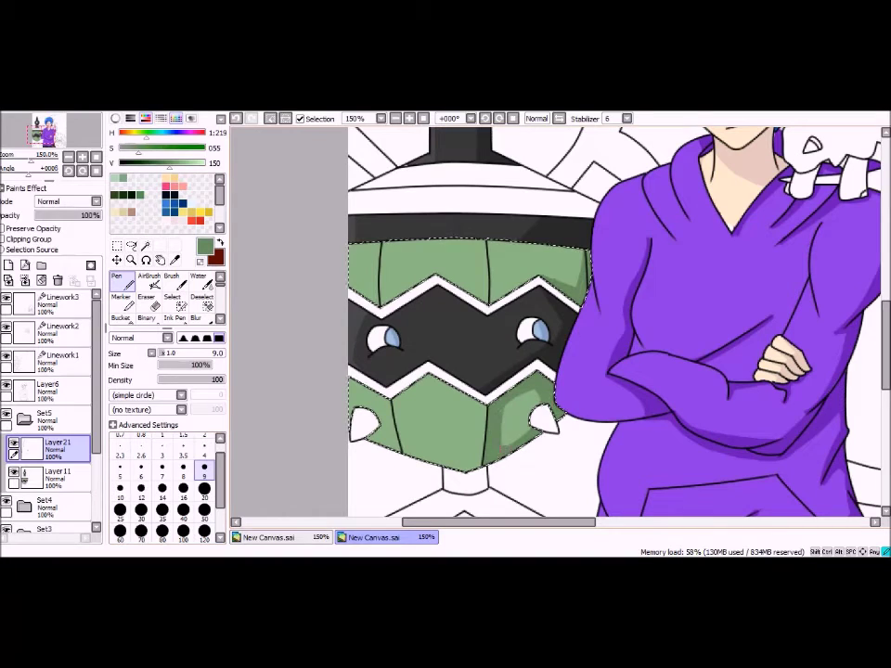
pyautogui.moveTo(522, 243); pyautogui.dragTo(493, 286)
# Colour the creature's legs, top rim and wings orange and shade them on Layer21 in darker orange with a size 9 pen.
pyautogui.scroll(2, 613, 320)
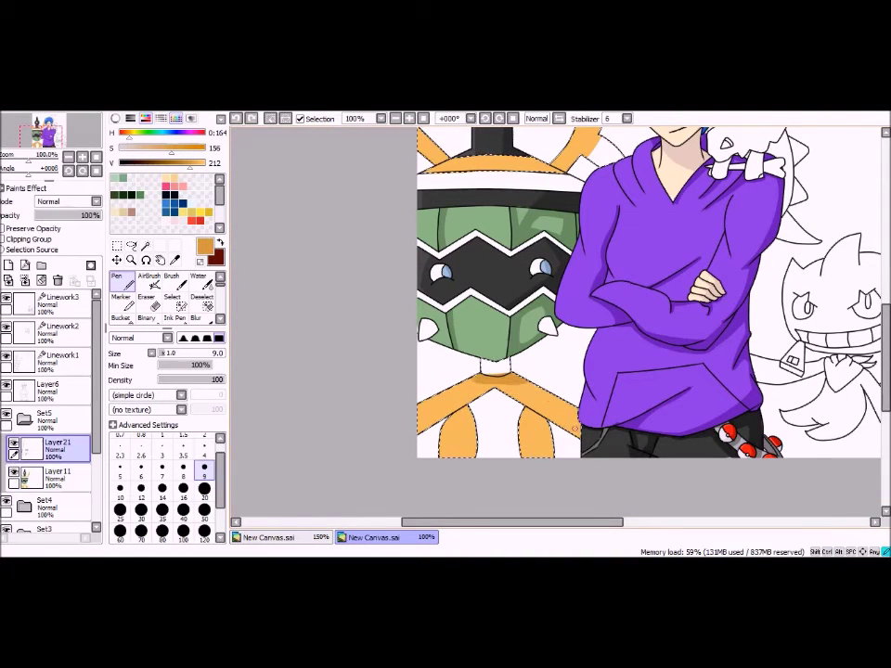
pyautogui.scroll(2, 550, 472)
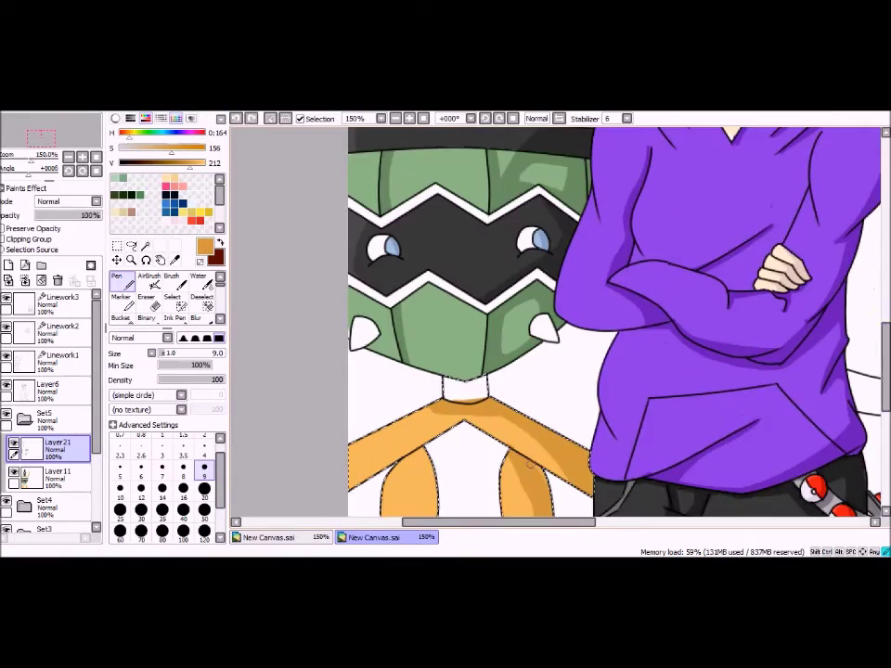
pyautogui.scroll(5, 387, 250)
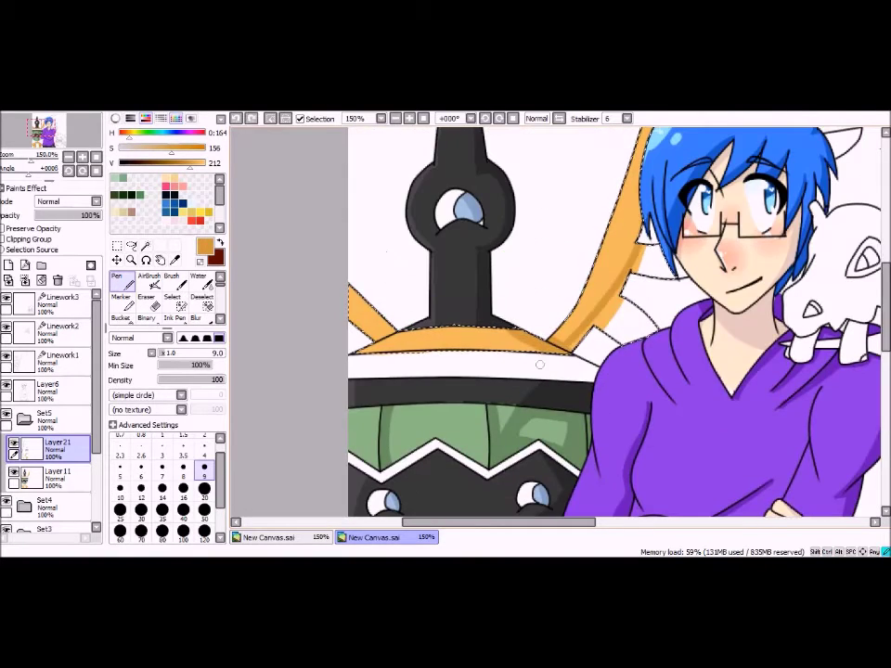
pyautogui.scroll(1, 540, 365)
# Sample a muted blue and paint the blue bands on the creature's wing feathers on Layer21 with a size 9 pen.
pyautogui.click(269, 537)
pyautogui.click(374, 537)
pyautogui.click(175, 260)
pyautogui.click(706, 186)
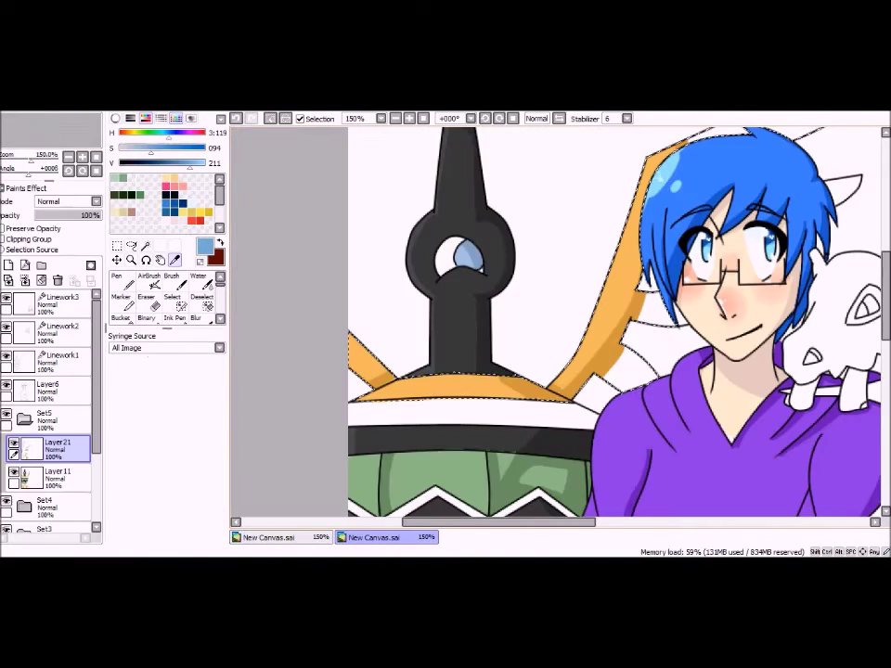
pyautogui.press('n')
pyautogui.moveTo(602, 379); pyautogui.dragTo(633, 355)
pyautogui.scroll(2, 557, 321)
pyautogui.hscroll(3, 557, 321)
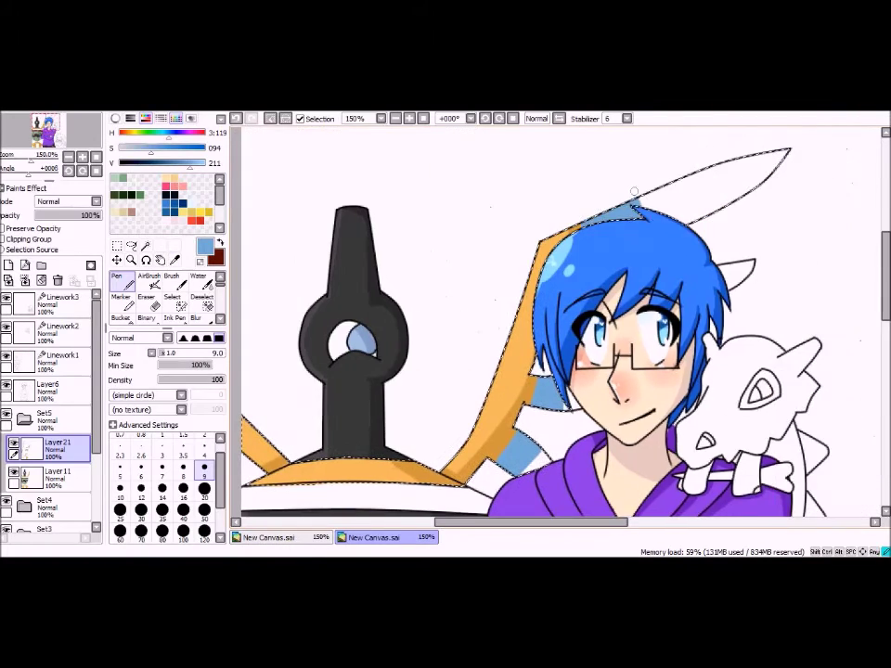
# Paint the red bands on the wing feathers with colour sampled from the reference canvas.
pyautogui.click(269, 536)
pyautogui.click(174, 259)
pyautogui.click(568, 149)
pyautogui.click(374, 537)
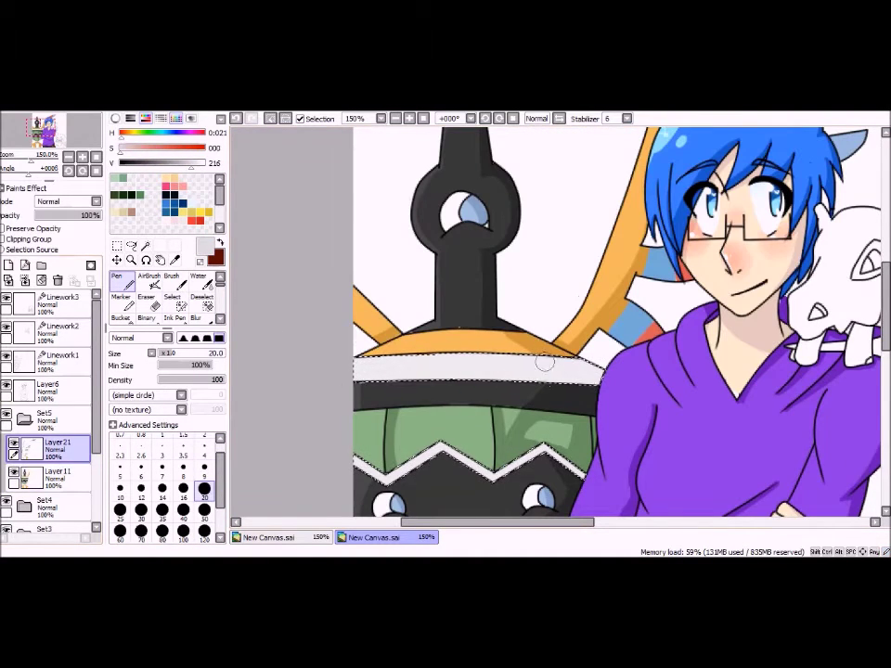
# Shade the creature's white bands, zigzag stripes, spikes and neck on Layer21 in light grey, using size 20 and size 4 pens.
pyautogui.scroll(-5, 557, 325)
pyautogui.scroll(1, 298, 392)
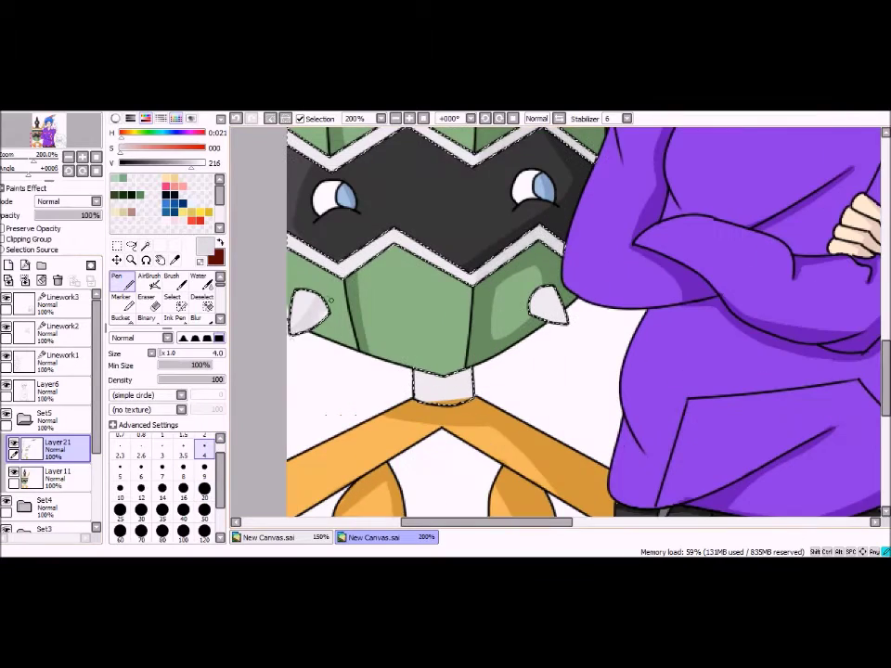
pyautogui.scroll(-2, 557, 325)
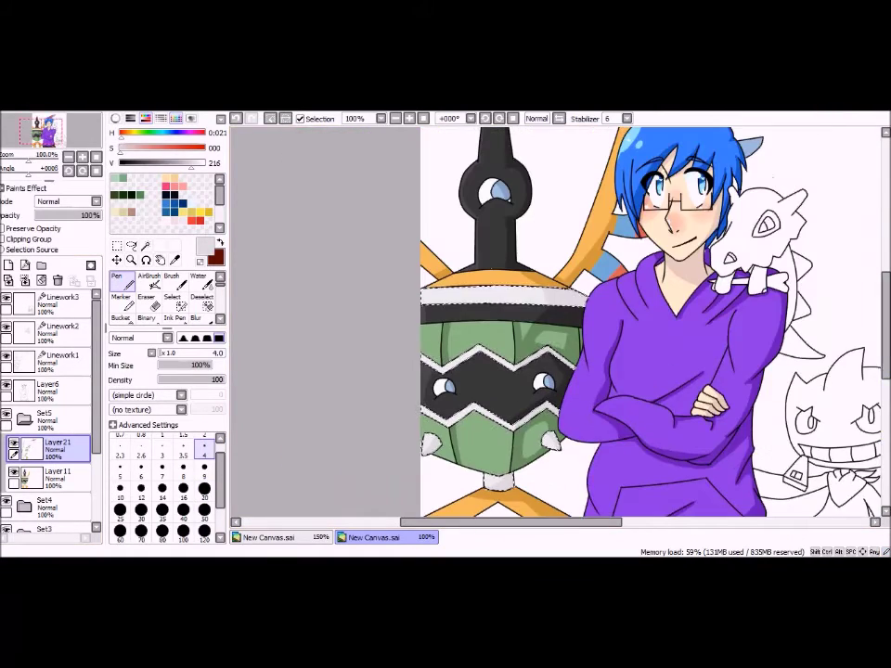
# Select the shoulder creature's skull and fill it with light grey on a new layer, using a size 20 pen.
pyautogui.scroll(2, 527, 219)
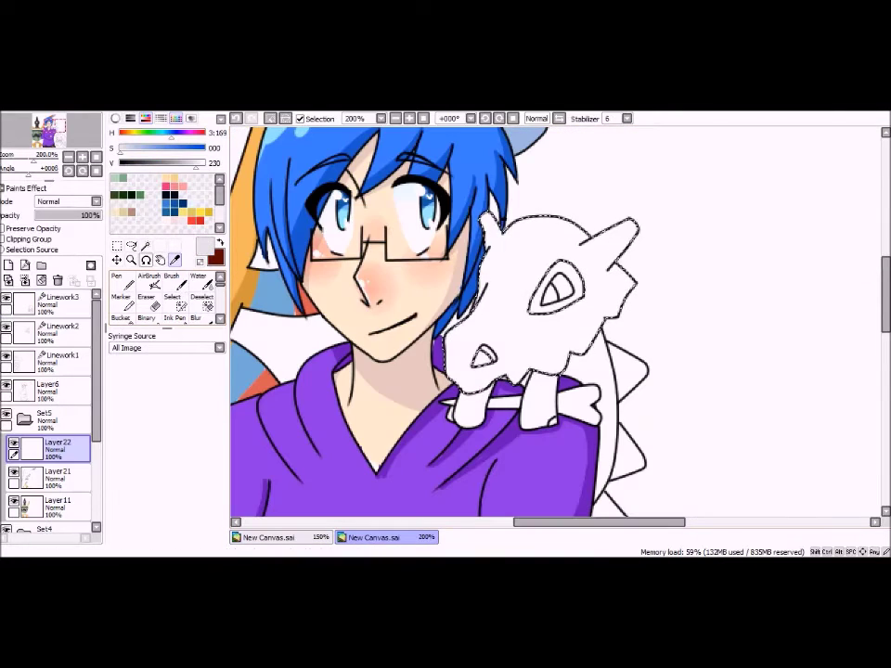
pyautogui.press('n')
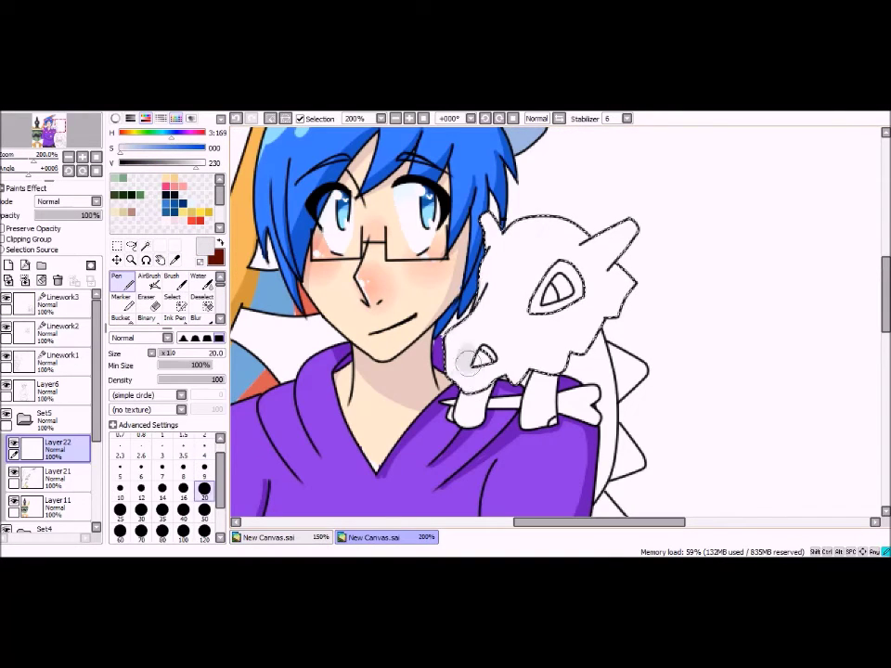
pyautogui.scroll(1, 651, 356)
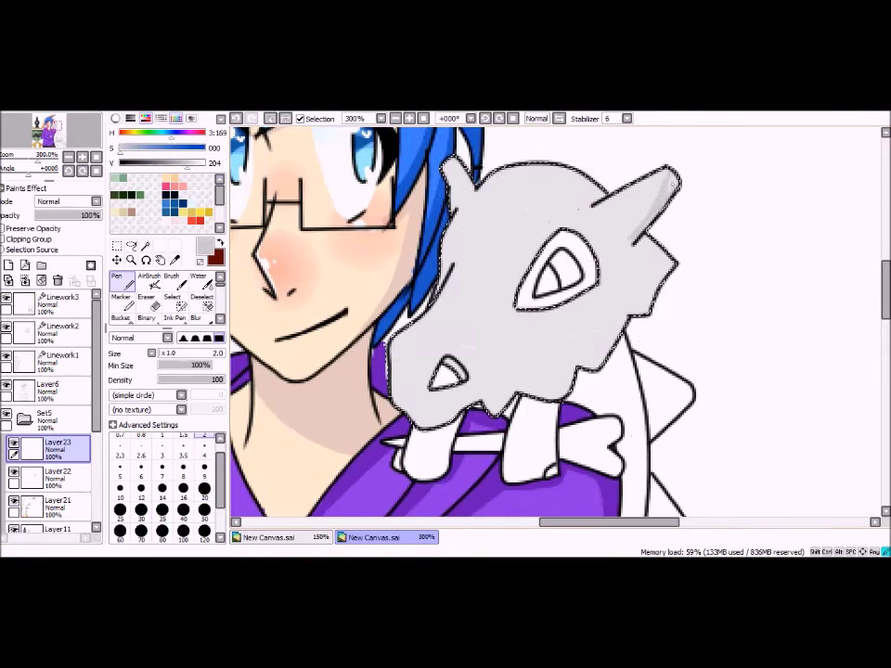
# Shade the skull's horn, edges and jaw on another new layer in slightly darker grey with a size 2 pen.
pyautogui.scroll(1, 650, 355)
pyautogui.scroll(-3, 676, 270)
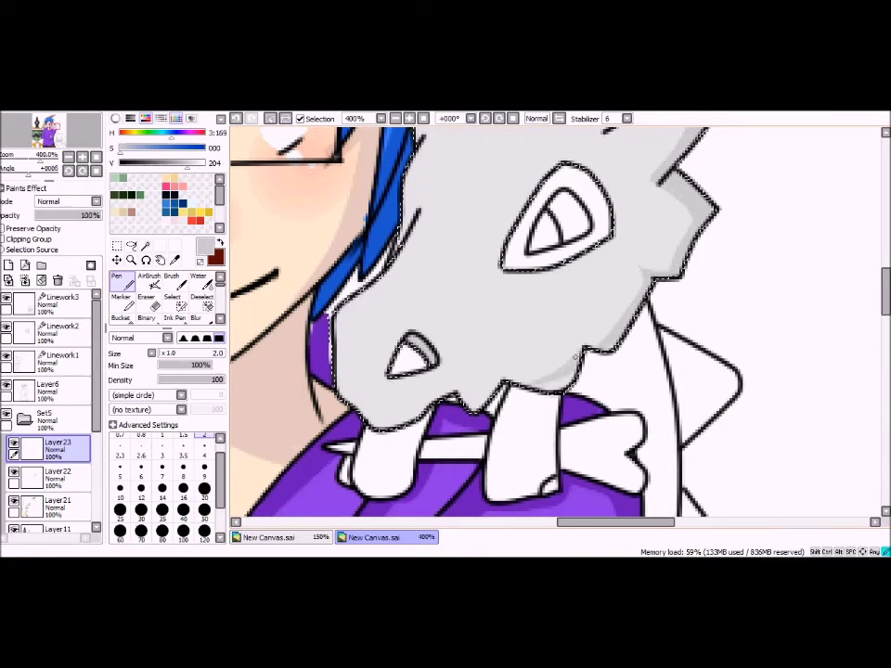
pyautogui.scroll(3, 448, 384)
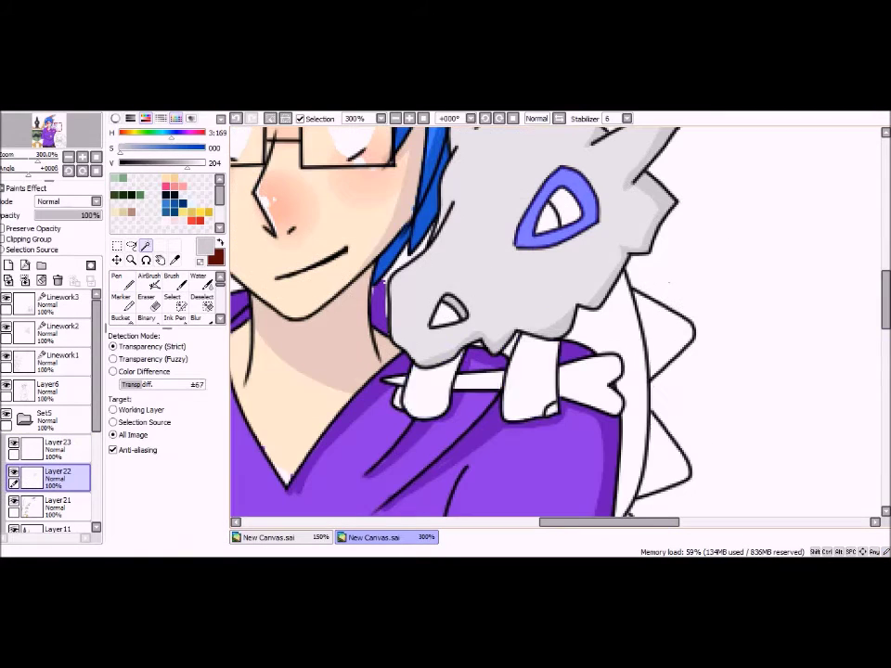
# Select the shoulder creature's eye socket, arms, back, spikes and tail, and fill the body areas with orange on Layer22.
pyautogui.scroll(-3, 557, 325)
pyautogui.press('s')
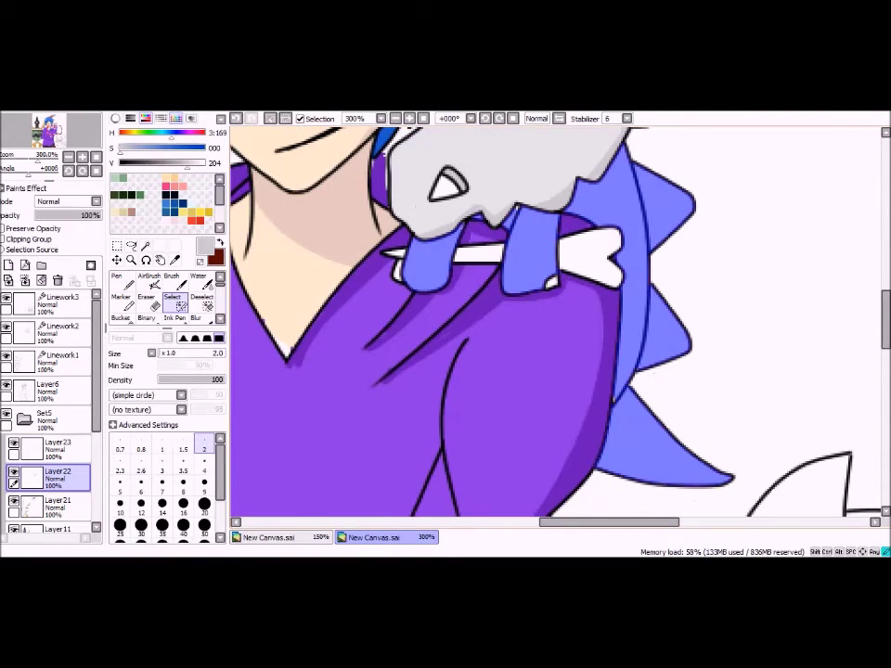
pyautogui.scroll(4, 557, 324)
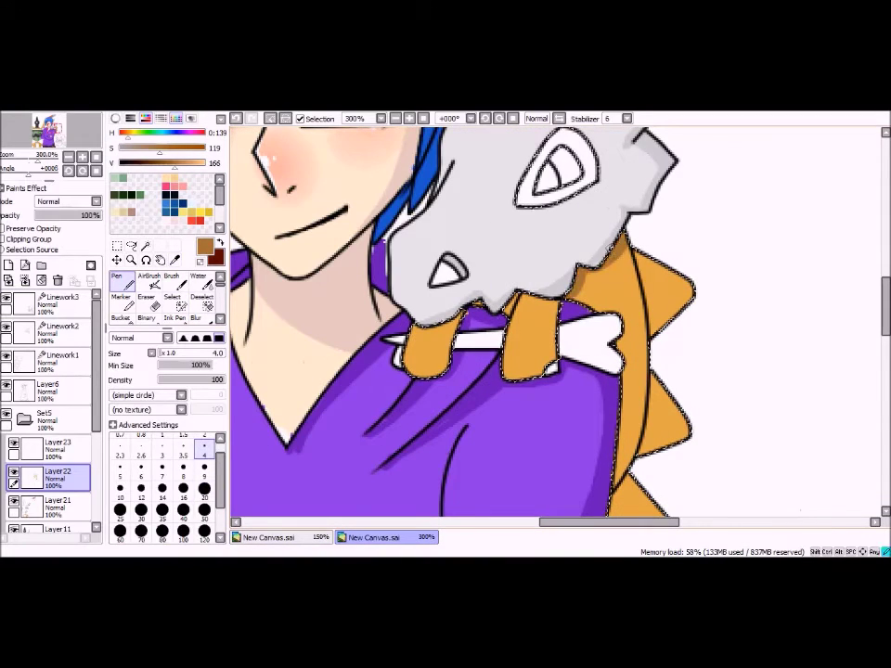
# Shade the shoulder creature's arms, back spikes and tail in brown on Layer22 with a size 4 pen, and clear the selection.
pyautogui.scroll(-4, 594, 330)
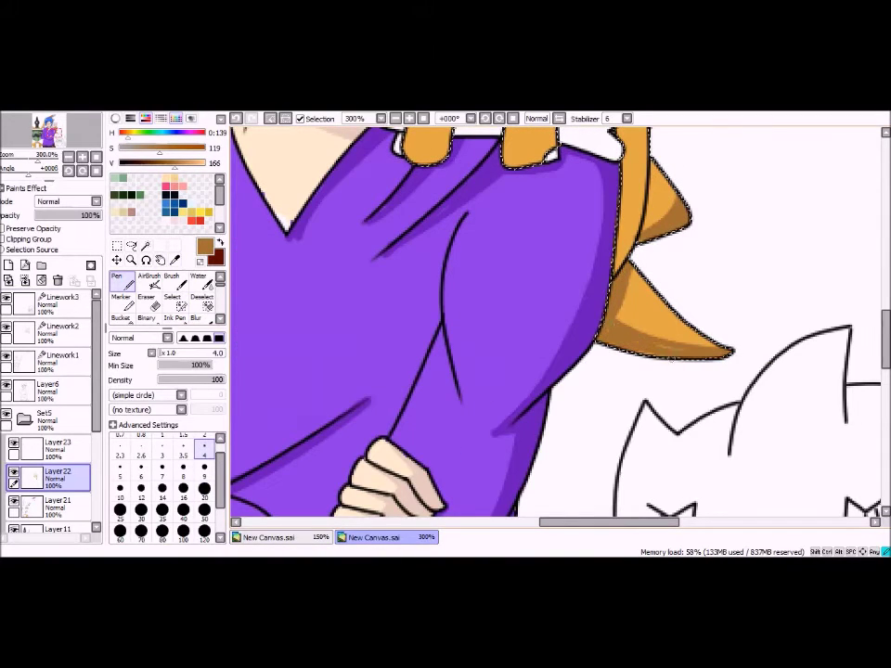
pyautogui.scroll(4, 557, 321)
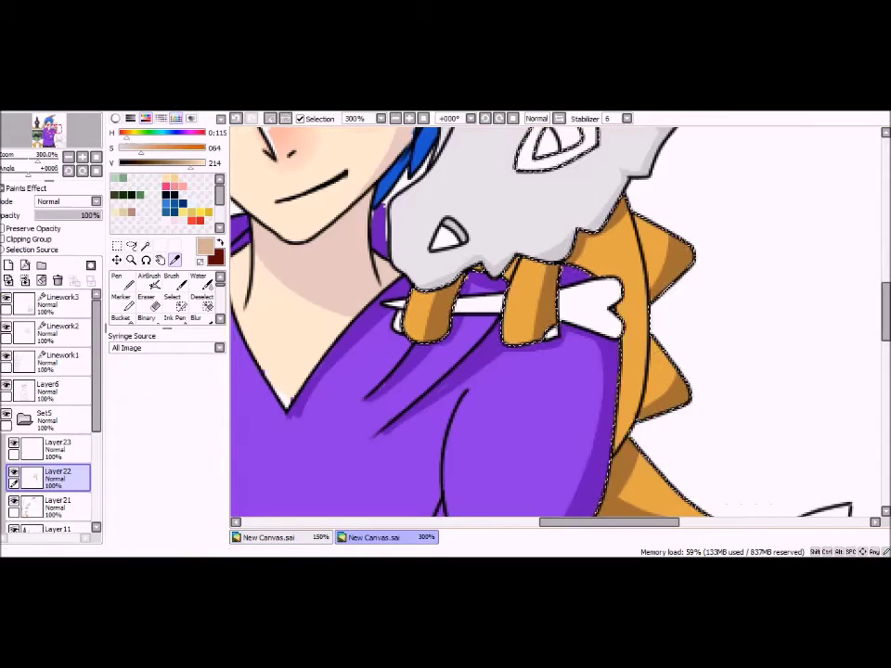
pyautogui.press('e')
pyautogui.hotkey('ctrl', 'd')
# Colour the skull's eye socket orange with brown shading on Layer22, checking the reference canvas and using a size 4 pen.
pyautogui.scroll(2, 557, 321)
pyautogui.hotkey('ctrl', 'Tab')
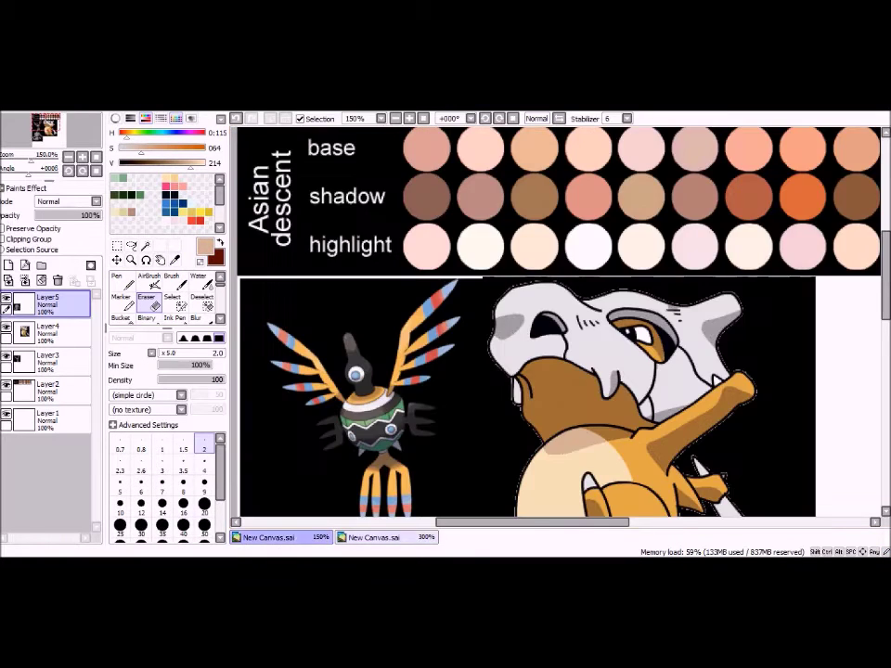
pyautogui.hotkey('ctrl', 'Tab')
pyautogui.click(525, 232)
pyautogui.press('n')
pyautogui.keyDown('alt'); pyautogui.click(520, 244); pyautogui.keyUp('alt')
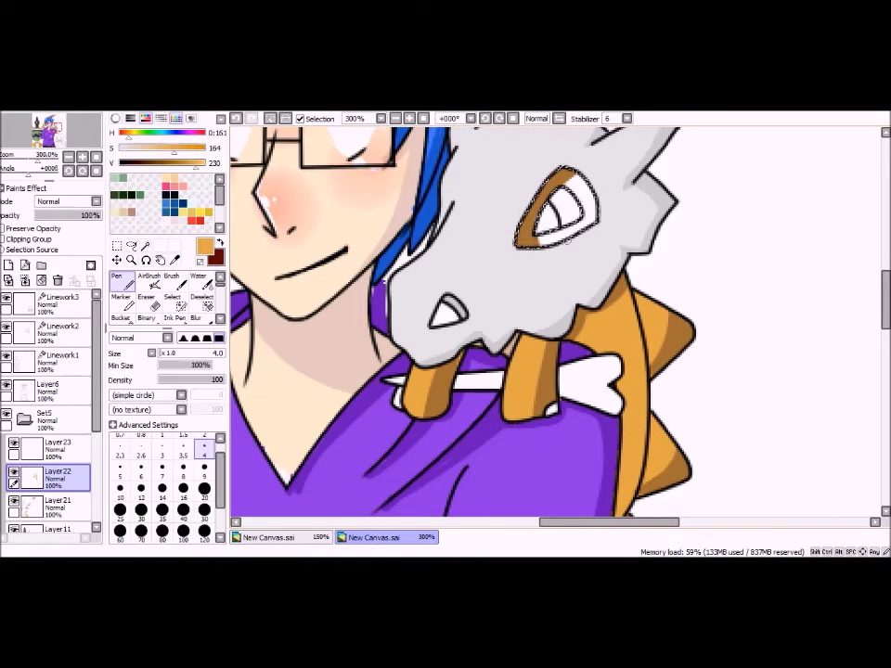
pyautogui.keyDown('alt'); pyautogui.click(422, 149); pyautogui.keyUp('alt')
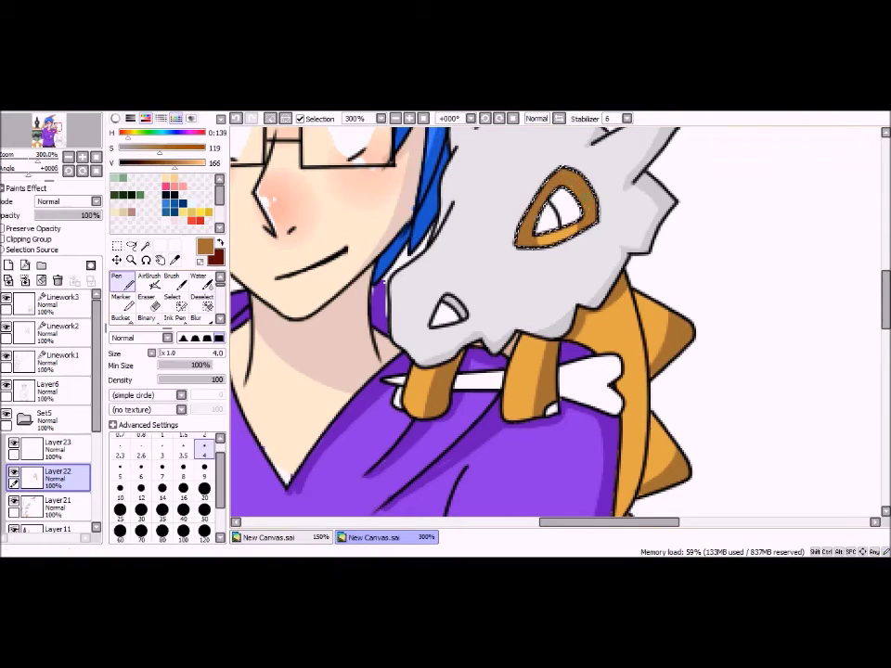
pyautogui.keyDown('alt'); pyautogui.click(520, 240); pyautogui.keyUp('alt')
# Select the skull's nostril and fill it with black on Layer22 using the Pen.
pyautogui.click(146, 245)
pyautogui.click(447, 314)
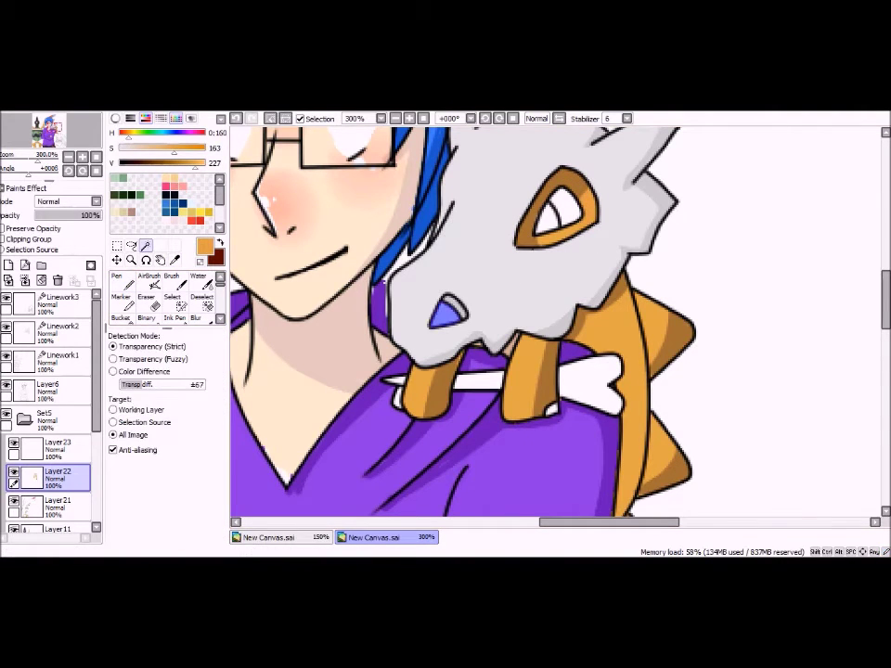
pyautogui.click(119, 276)
pyautogui.keyDown('alt'); pyautogui.click(437, 320); pyautogui.keyUp('alt')
# Shade the white of the skull's eye in pale pinkish grey, and colour its iris dark red with darker shading.
pyautogui.keyDown('alt'); pyautogui.click(555, 214); pyautogui.keyUp('alt')
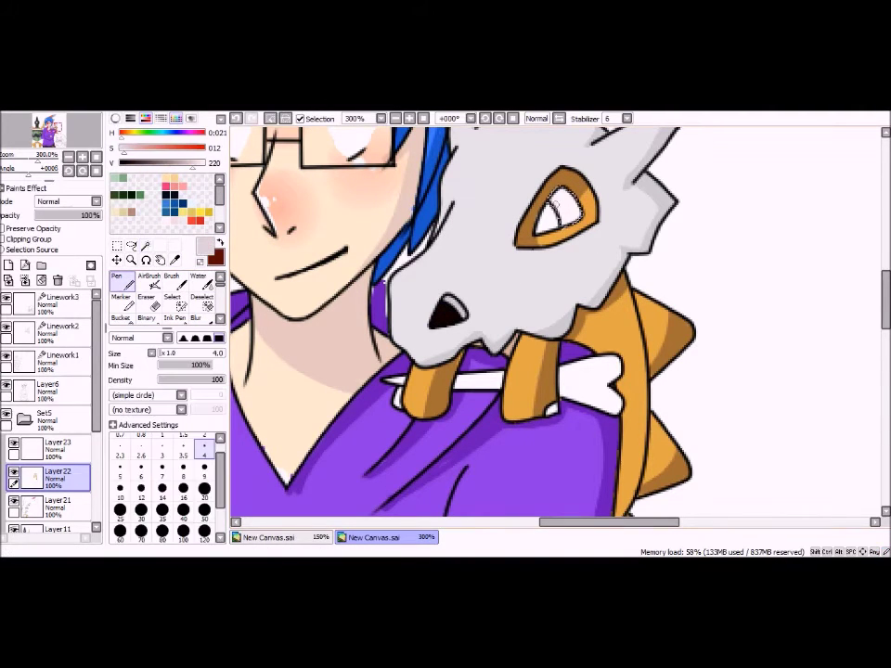
pyautogui.click(146, 246)
pyautogui.click(555, 213)
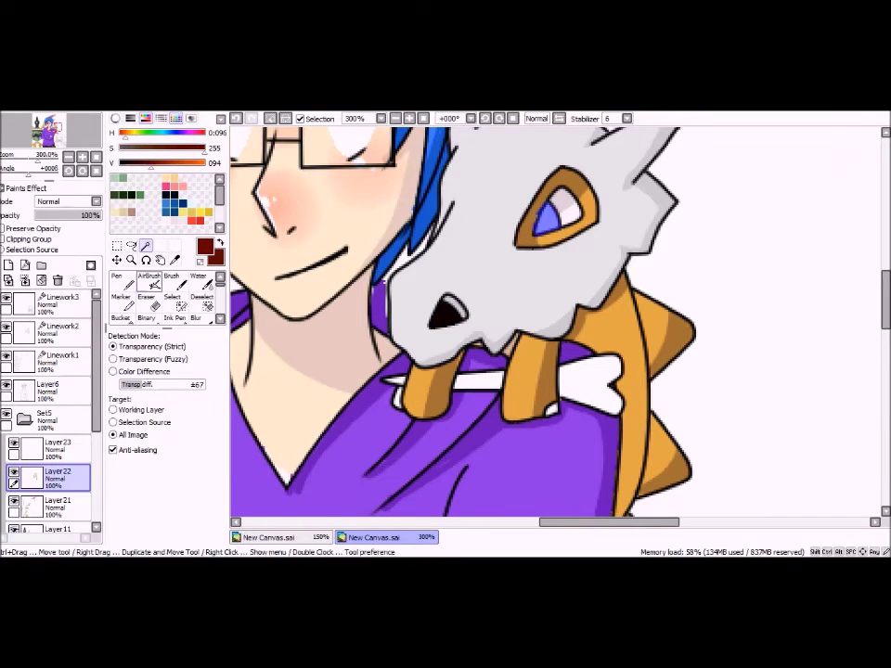
pyautogui.click(171, 303)
pyautogui.hotkey('ctrl', '+')
pyautogui.hotkey('ctrl', 'd')
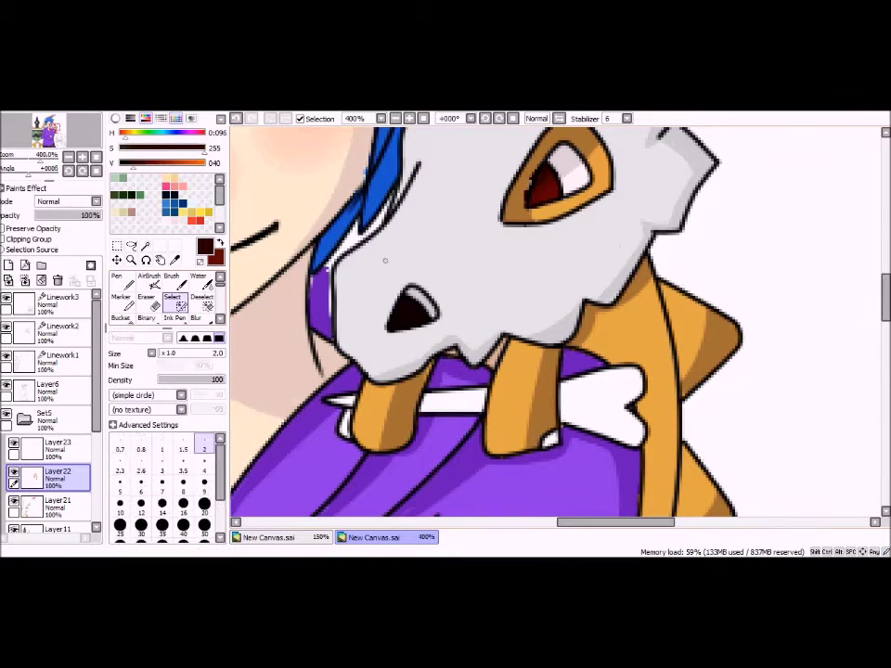
# Select the bone and claws on the shoulder and fill them on Layer22 with light grey, using a size 20 pen.
pyautogui.press('n')
pyautogui.click(146, 245)
pyautogui.click(594, 395)
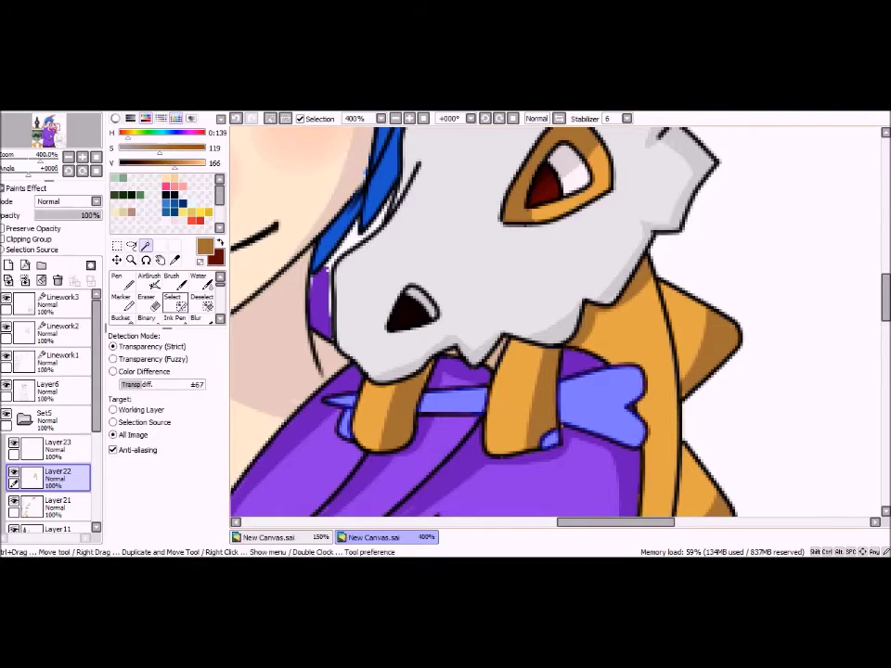
pyautogui.click(269, 537)
pyautogui.click(372, 536)
pyautogui.click(117, 278)
pyautogui.click(204, 489)
# Shade the bone and claws on Layer23 in darker grey with a size 4 pen.
pyautogui.click(55, 449)
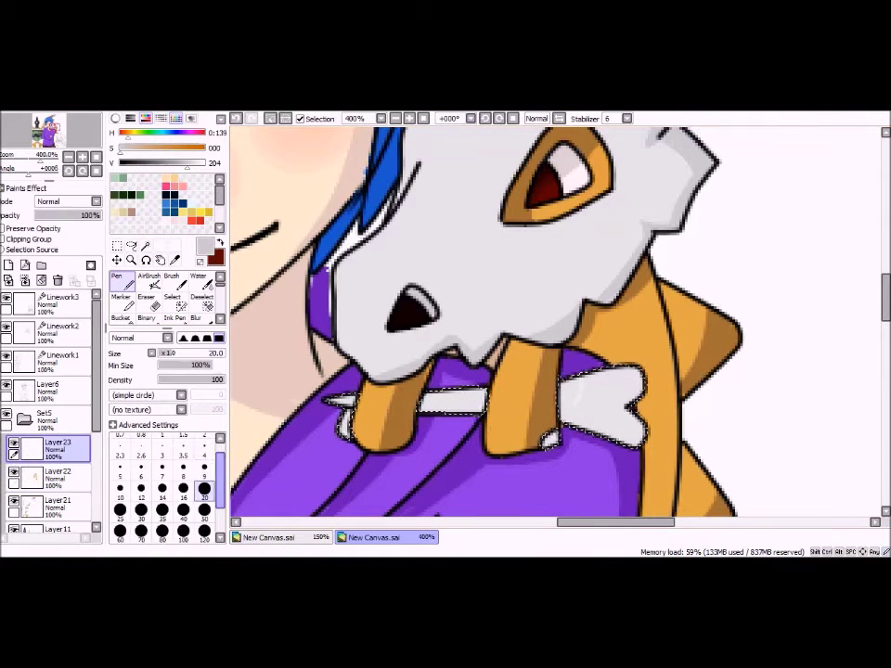
pyautogui.hotkey('ctrl', '-')
pyautogui.hotkey('ctrl', '-')
pyautogui.hotkey('ctrl', '-')
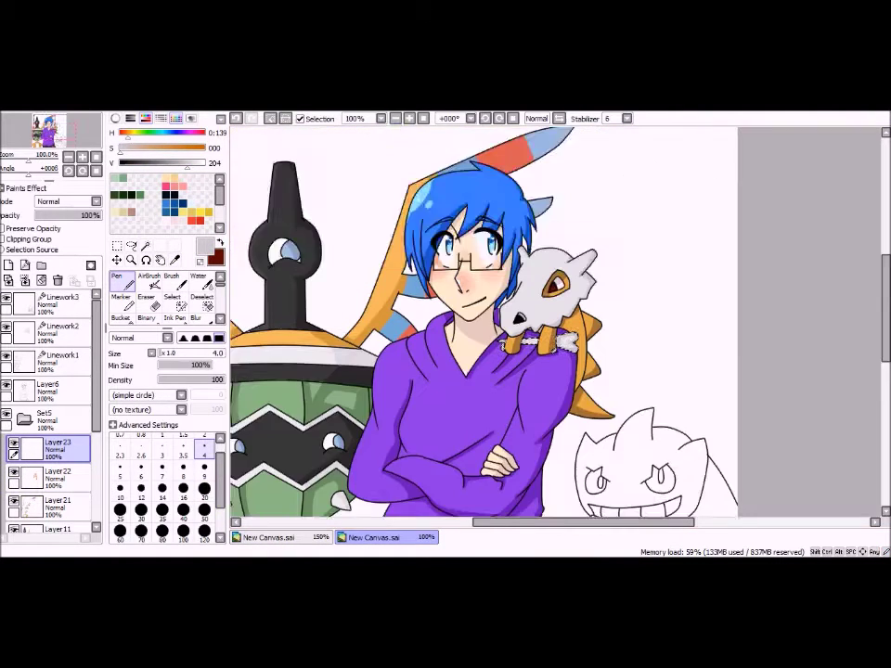
# Select the grinning creature's body and fill it on Layer24 with grey sampled from the reference canvas.
pyautogui.scroll(-3, 557, 316)
pyautogui.hscroll(4, 557, 316)
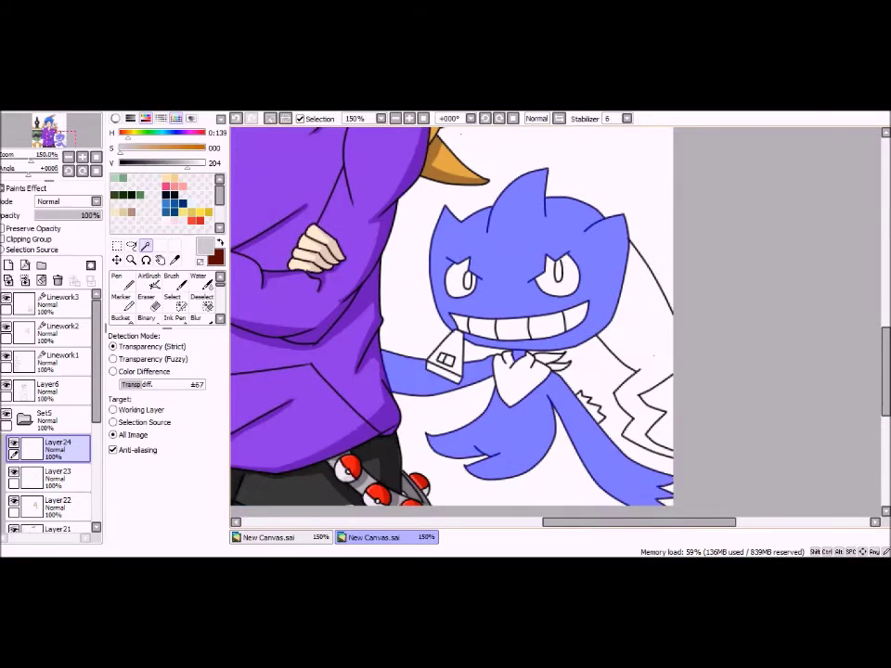
pyautogui.click(269, 537)
pyautogui.click(175, 260)
pyautogui.click(358, 372)
pyautogui.click(372, 536)
pyautogui.click(117, 279)
pyautogui.moveTo(409, 366)
pyautogui.mouseDown()
pyautogui.moveTo(603, 436)
pyautogui.moveTo(650, 399)
pyautogui.moveTo(639, 290)
pyautogui.moveTo(448, 228)
pyautogui.moveTo(520, 186)
pyautogui.moveTo(576, 223)
pyautogui.mouseUp()
# Shade the grinning creature's trailing hair on a new layer in darker grey, brightness 122, with a size 4 pen.
pyautogui.click(8, 265)
pyautogui.click(204, 467)
pyautogui.click(161, 163)
pyautogui.moveTo(491, 422); pyautogui.dragTo(496, 425)
pyautogui.scroll(2, 557, 408)
pyautogui.press('[')
pyautogui.press('[')
pyautogui.press('[')
pyautogui.press('[')
pyautogui.press('[')
pyautogui.moveTo(742, 167); pyautogui.dragTo(716, 312)
pyautogui.moveTo(780, 223); pyautogui.dragTo(789, 353)
pyautogui.moveTo(734, 148); pyautogui.dragTo(794, 300)
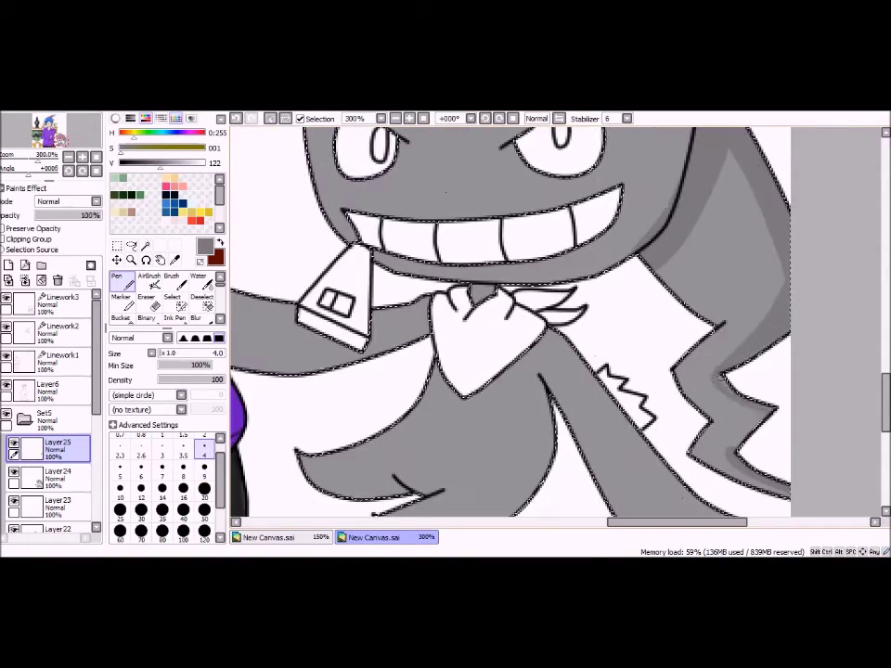
# Refine the shading along the jagged points of the trailing hair with a size 2.3 pen.
pyautogui.scroll(-1, 566, 307)
pyautogui.press('[')
pyautogui.press('[')
pyautogui.press('[')
pyautogui.press('[')
pyautogui.scroll(3, 558, 316)
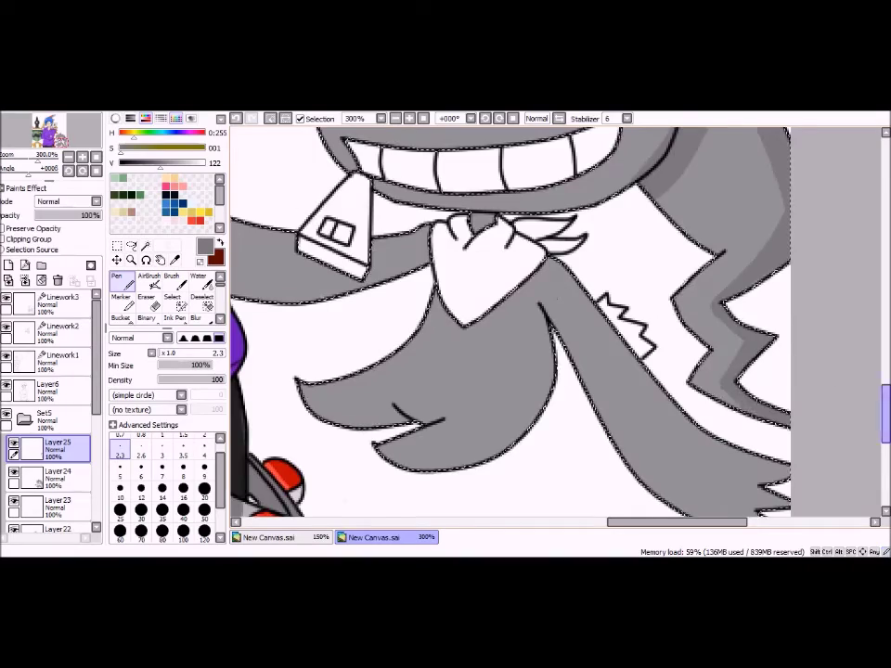
# Shade the edge of the grinning creature's head and its jaw below the mouth with a size 4 pen.
pyautogui.press(']')
pyautogui.press(']')
pyautogui.press(']')
pyautogui.press(']')
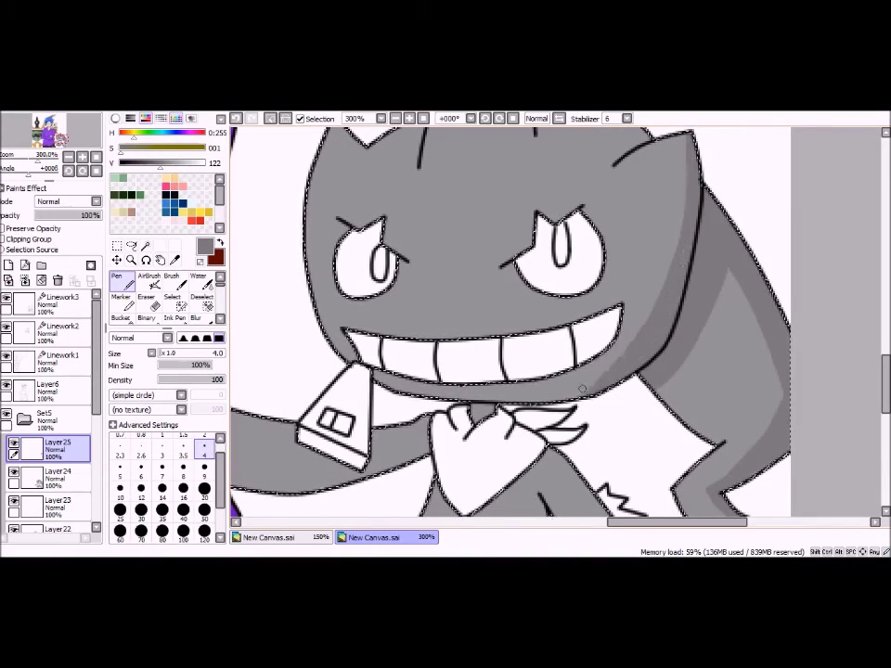
# Shade the outer edge of the grinning creature's trailing leg in darker grey with a size 4 pen, refining it at size 2.
pyautogui.scroll(-3, 759, 407)
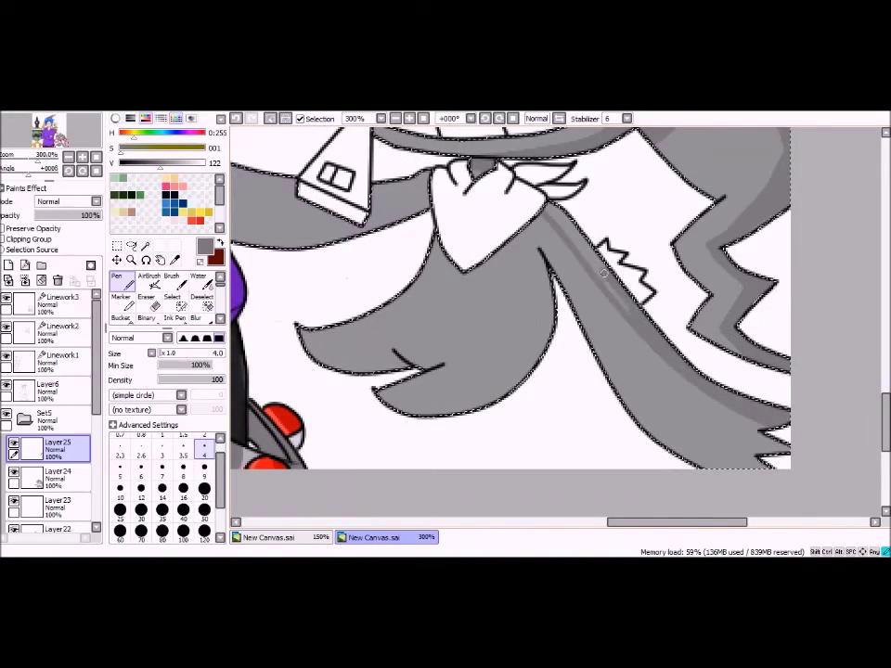
pyautogui.press('[')
pyautogui.press('[')
pyautogui.press('[')
pyautogui.press('[')
pyautogui.press('[')
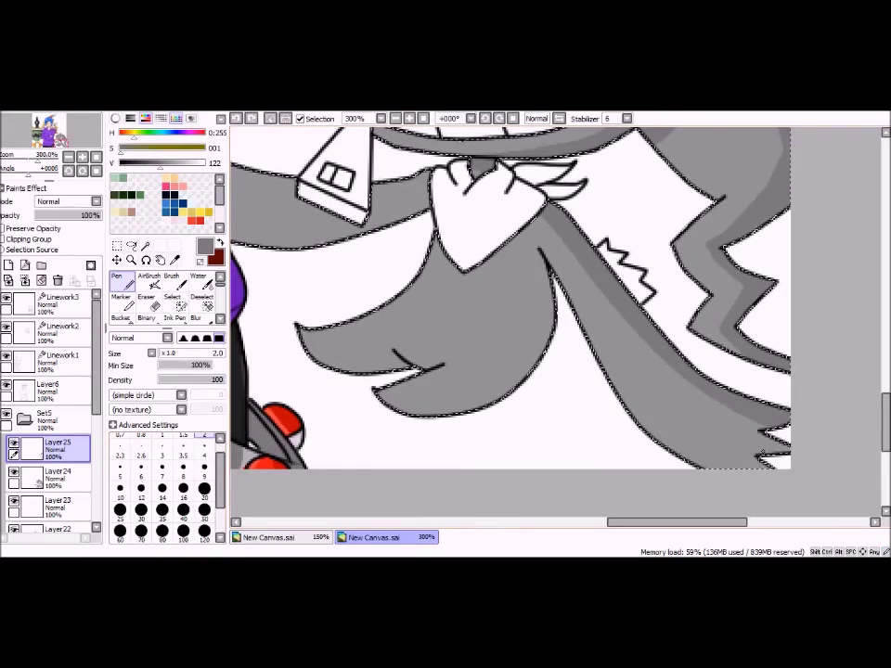
# Shade the grinning creature's lower body flap and the base of its head crest in the same darker grey.
pyautogui.press(']')
pyautogui.press(']')
pyautogui.press(']')
pyautogui.press(']')
pyautogui.press(']')
pyautogui.moveTo(520, 385)
pyautogui.mouseDown()
pyautogui.moveTo(412, 394)
pyautogui.moveTo(352, 376)
pyautogui.mouseUp()
pyautogui.moveTo(266, 236); pyautogui.dragTo(357, 593)
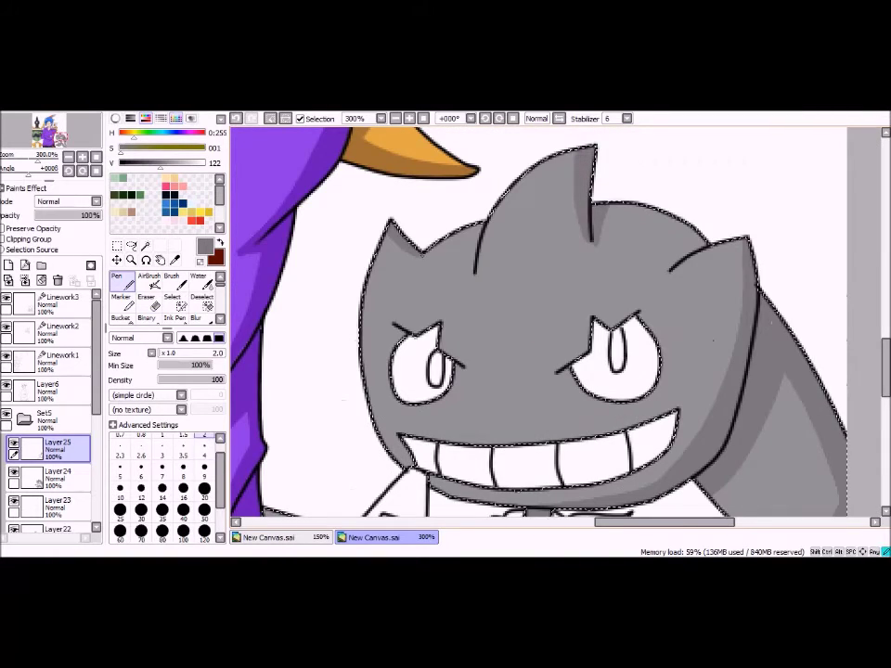
# Select the creature's teeth and zip parts, fill them pale yellow, and shade them on Layer25 in darker yellow, brightness 234, at size 4.
pyautogui.hotkey('ctrl', '-')
pyautogui.hotkey('ctrl', '-')
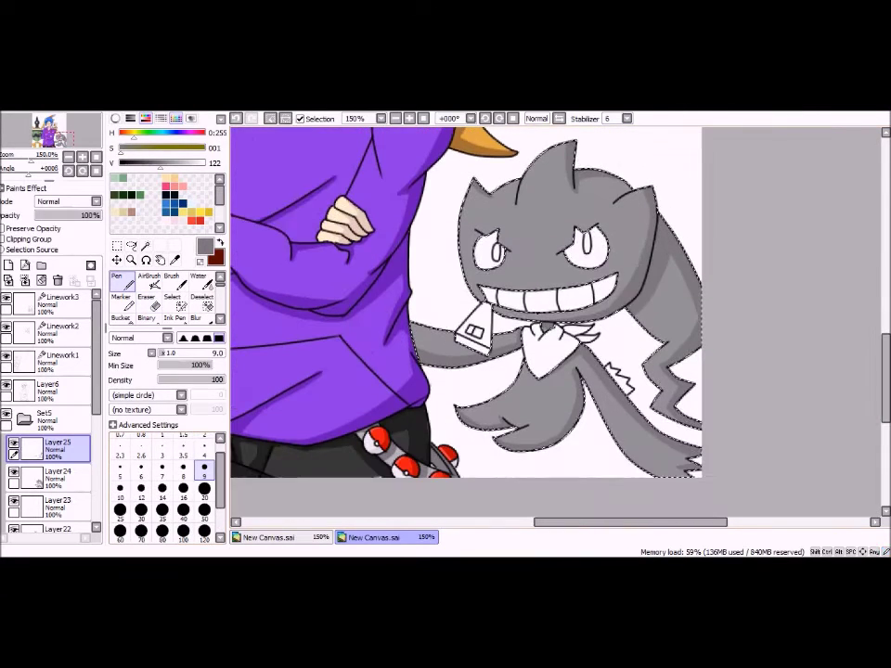
pyautogui.click(146, 245)
pyautogui.click(476, 329)
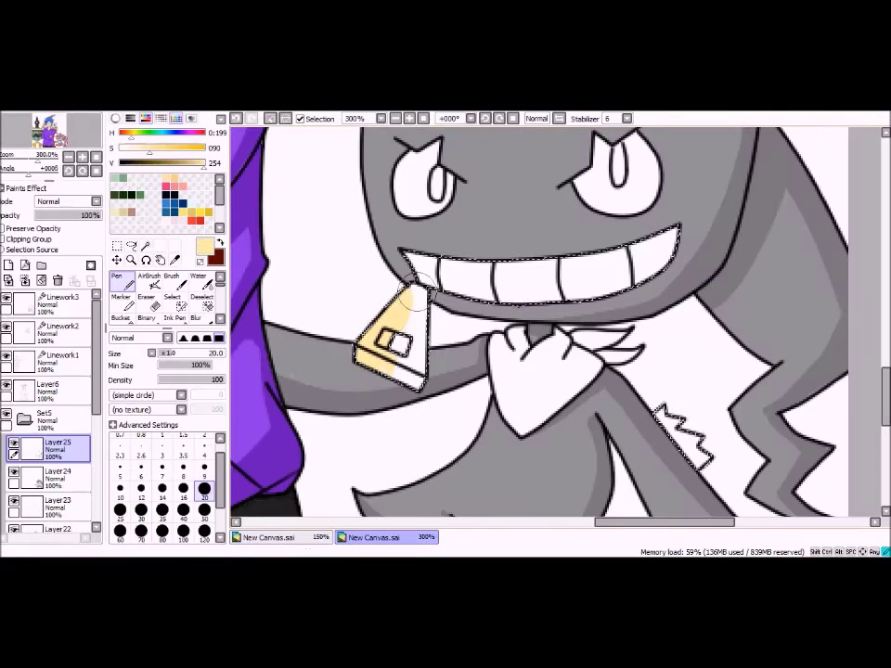
pyautogui.moveTo(657, 409); pyautogui.dragTo(666, 419)
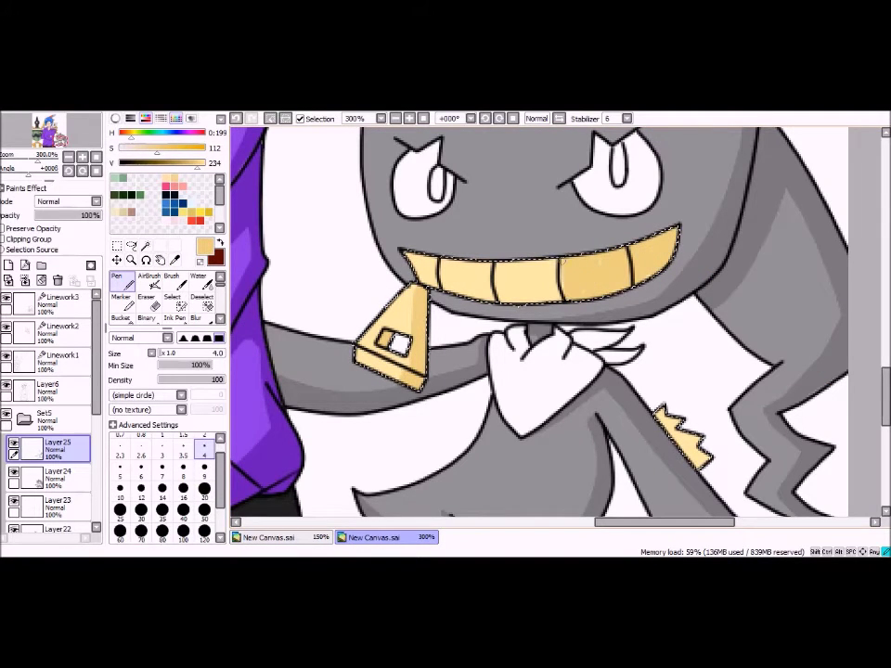
# Fill the grinning creature's eyes with pink, saturation 69 and brightness 241, and shade them in darker pink.
pyautogui.scroll(-3, 664, 415)
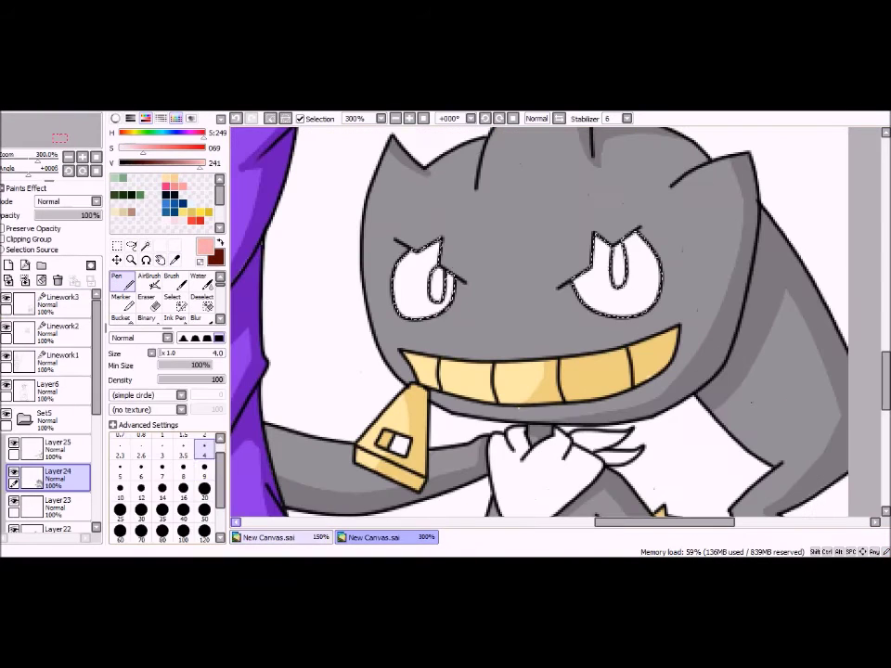
pyautogui.click(57, 446)
pyautogui.moveTo(408, 269); pyautogui.dragTo(436, 298)
pyautogui.moveTo(594, 269); pyautogui.dragTo(641, 297)
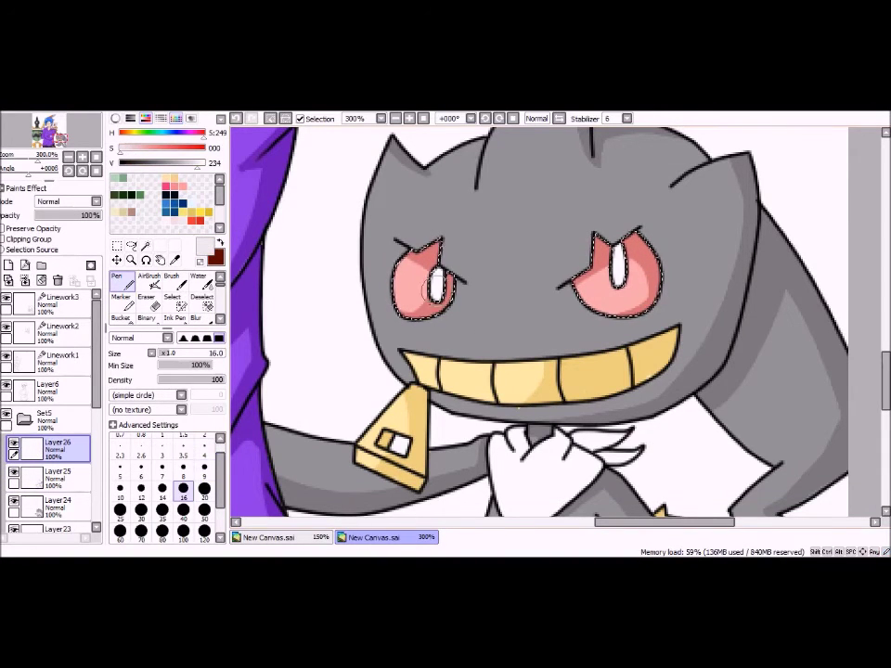
# Select the creature's pupils and fill them near-black, brightness 22, adding light grey beside them in the eyes.
pyautogui.click(146, 245)
pyautogui.click(436, 279)
pyautogui.click(116, 279)
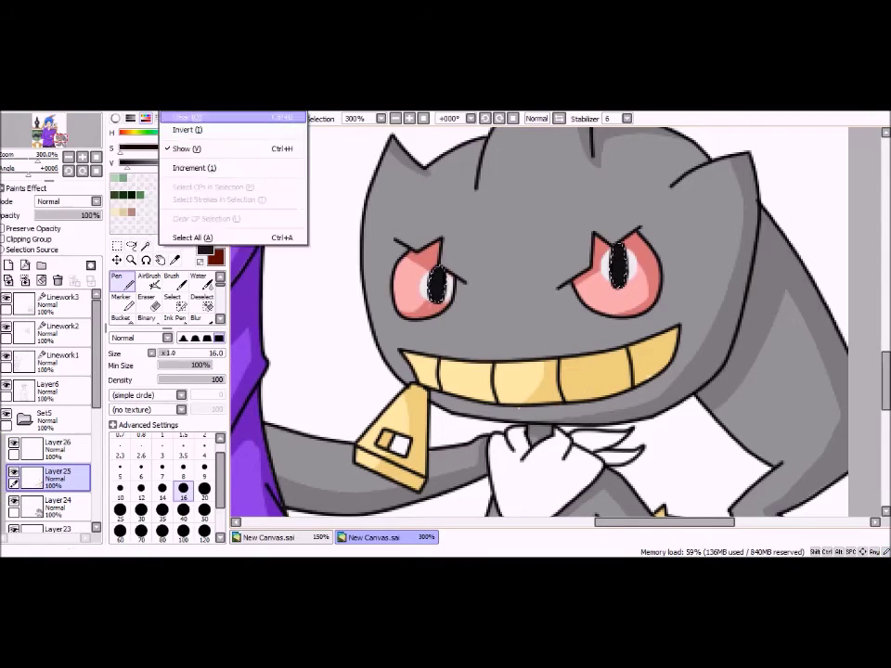
# Clear the pupil selection, select the scarf and the zip pull's opening on Layer24, and colour the opening grey.
pyautogui.scroll(-5, 539, 324)
pyautogui.click(58, 504)
pyautogui.click(146, 245)
pyautogui.click(539, 279)
pyautogui.click(173, 301)
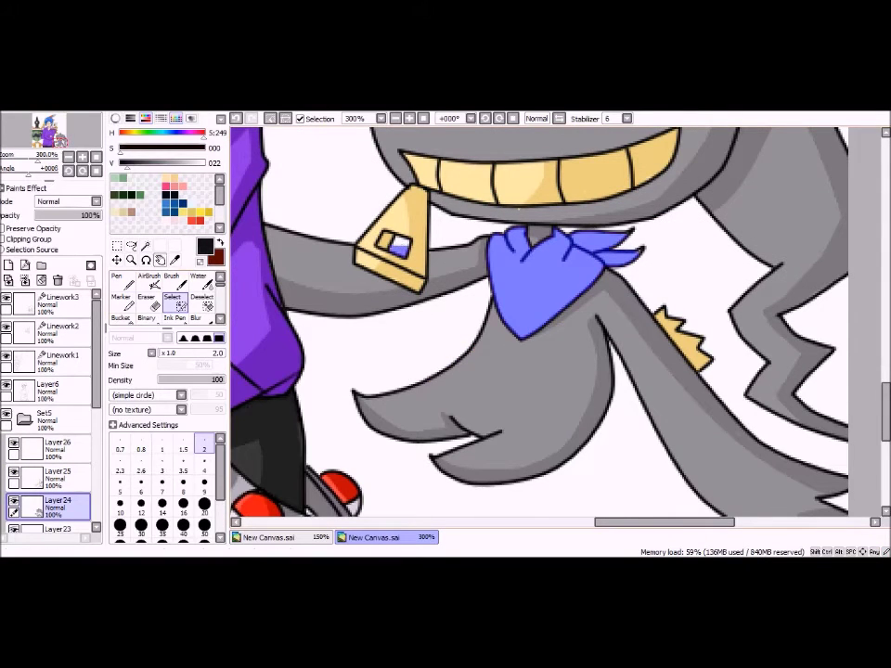
pyautogui.press('Delete')
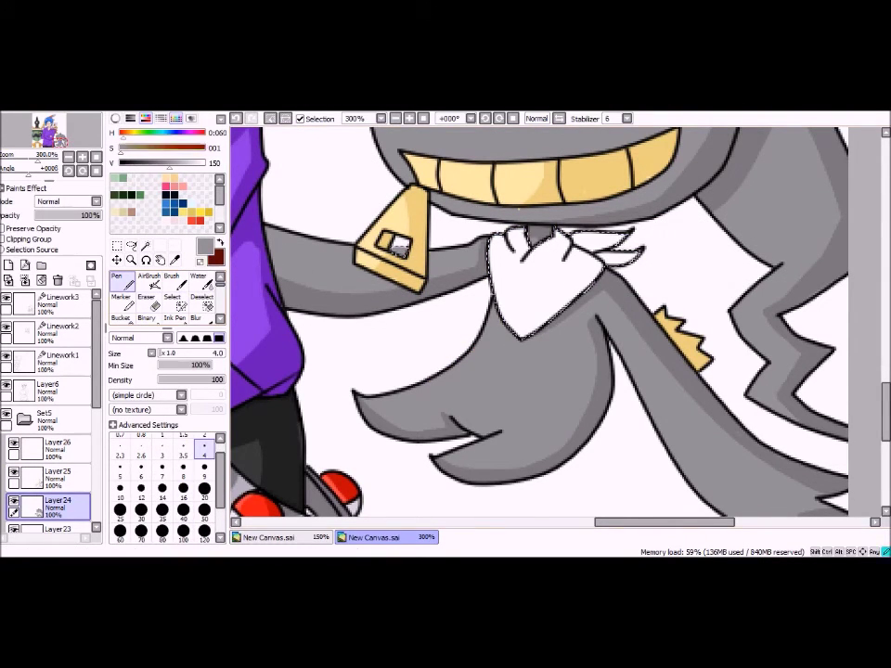
# Fill the scarf with bright red and shade its folds on Layer25 in darker red, saturation 224 and brightness 206, at size 4.
pyautogui.moveTo(506, 250); pyautogui.dragTo(595, 256)
pyautogui.moveTo(501, 278); pyautogui.dragTo(557, 315)
pyautogui.click(57, 476)
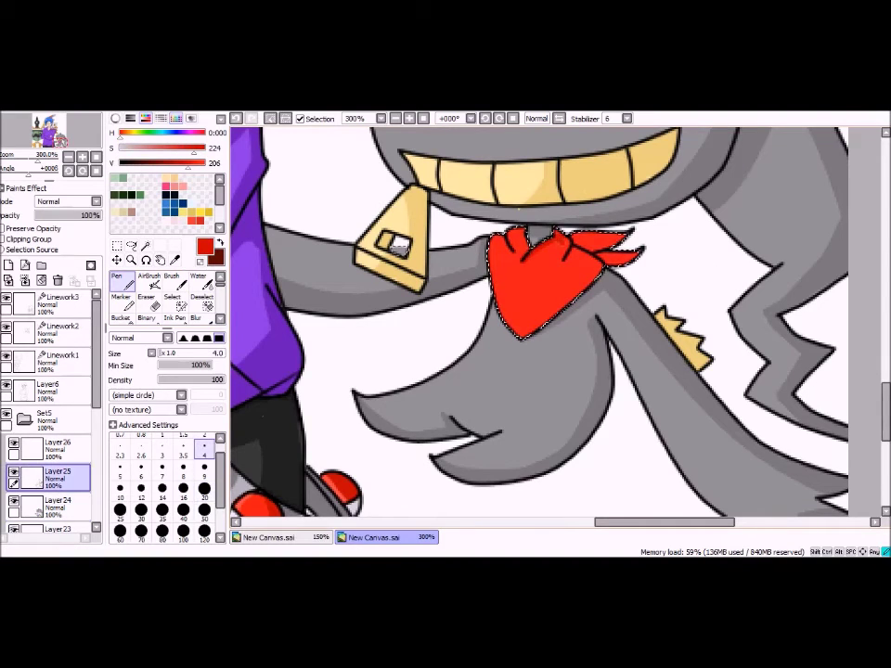
pyautogui.scroll(2, 539, 321)
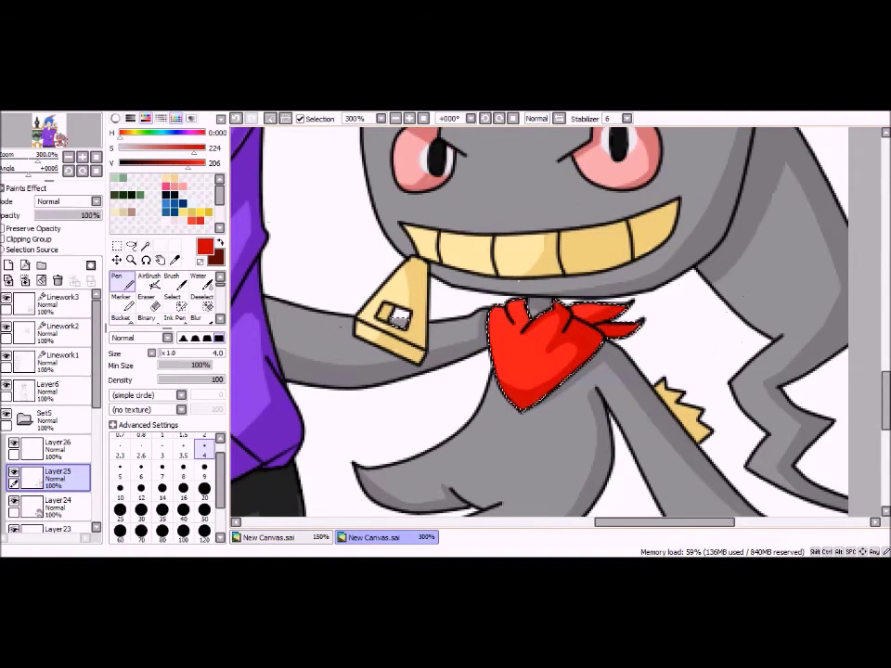
# Deselect, fill a new bottom layer with light blue, saturation 108 and brightness 255, and erase it behind the large creature's eyes.
pyautogui.hotkey('ctrl', 'd')
pyautogui.hotkey('ctrl', '-')
pyautogui.hotkey('ctrl', '-')
pyautogui.hotkey('ctrl', '-')
pyautogui.hotkey('ctrl', '+')
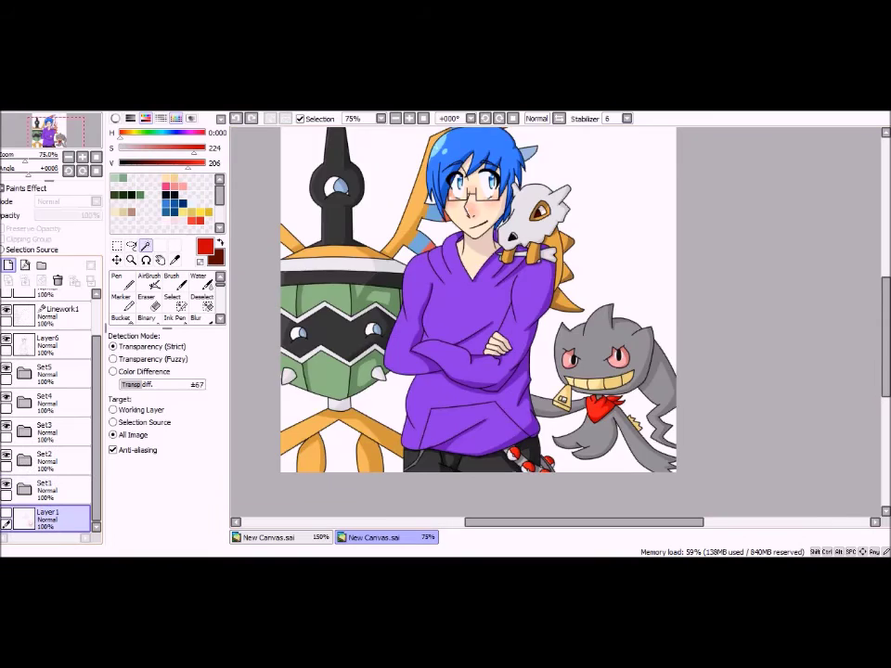
pyautogui.hotkey('ctrl', '-')
pyautogui.press('n')
pyautogui.moveTo(594, 214)
pyautogui.mouseDown()
pyautogui.moveTo(603, 297)
pyautogui.moveTo(423, 269)
pyautogui.mouseUp()
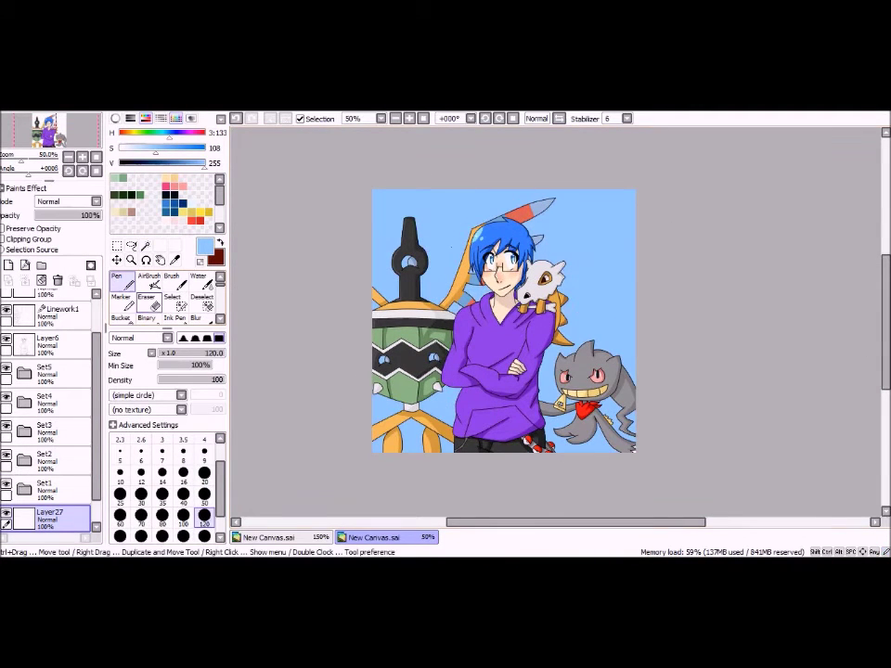
pyautogui.press('e')
# Paint a darker blue border, brightness 170, around the background's edges and corners with the Crayon at size 20.
pyautogui.scroll(-2, 162, 297)
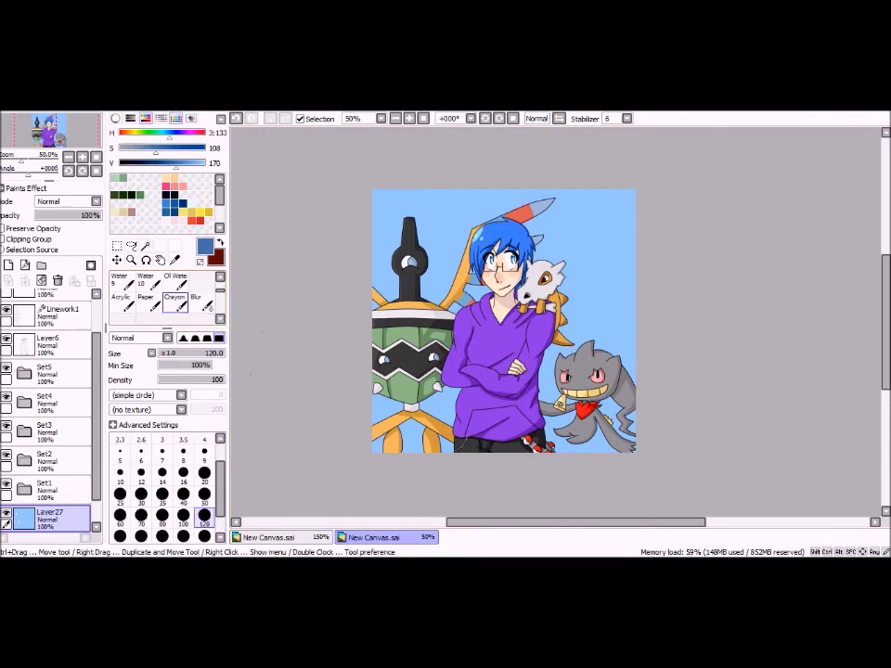
pyautogui.click(175, 302)
pyautogui.hotkey('ctrl', '+')
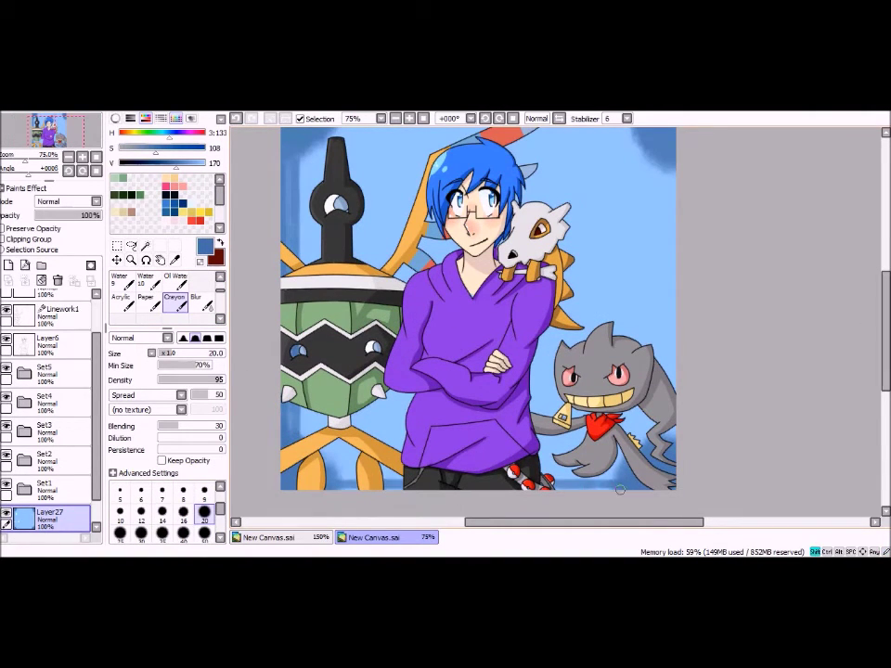
pyautogui.scroll(1, 659, 402)
pyautogui.scroll(4, 662, 193)
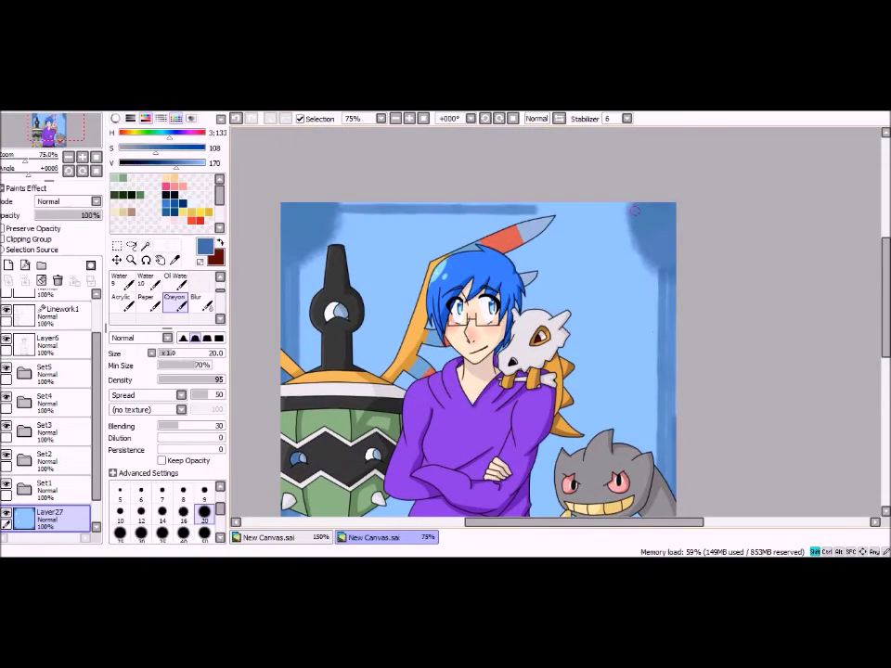
pyautogui.scroll(-3, 736, 273)
# Paint soft pale blue circles, saturation 64, across the background on a new layer with the Crayon at sizes 120 and 50.
pyautogui.scroll(3, 740, 355)
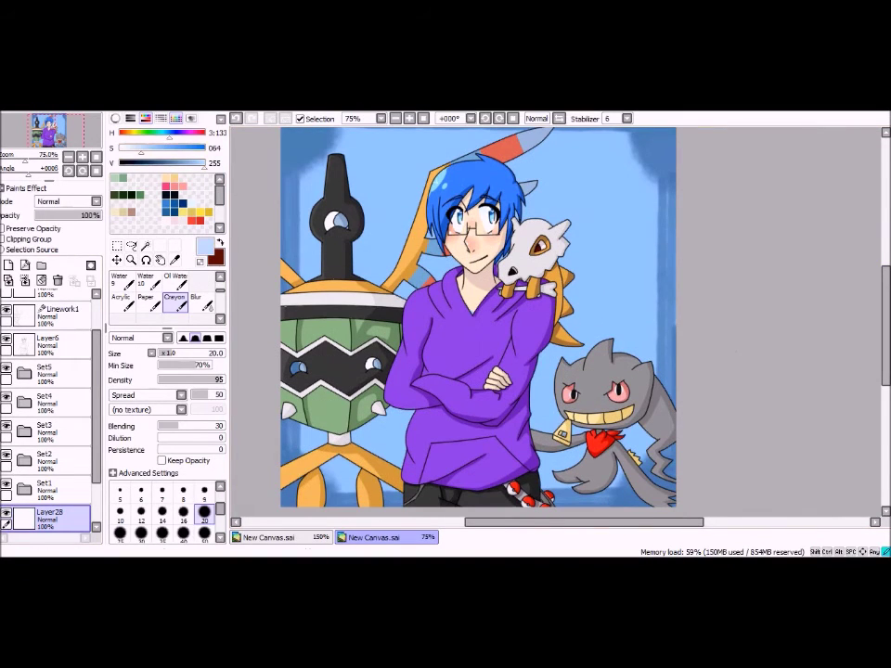
pyautogui.scroll(2, 565, 205)
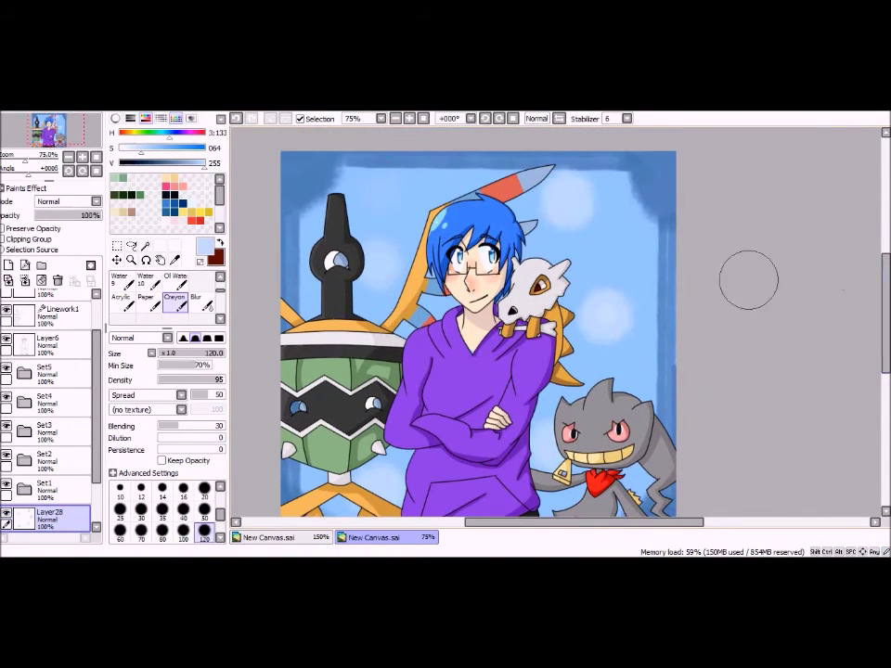
pyautogui.scroll(-1, 748, 280)
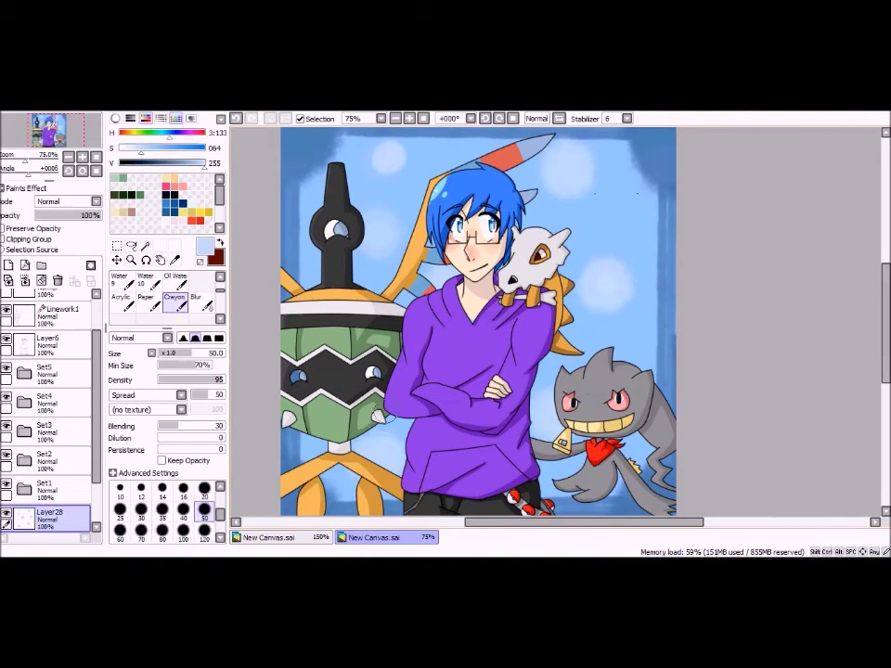
# Write the artist's signature in white beside the character's neck on Layer28 with the Crayon at size 2.
pyautogui.scroll(4, 382, 191)
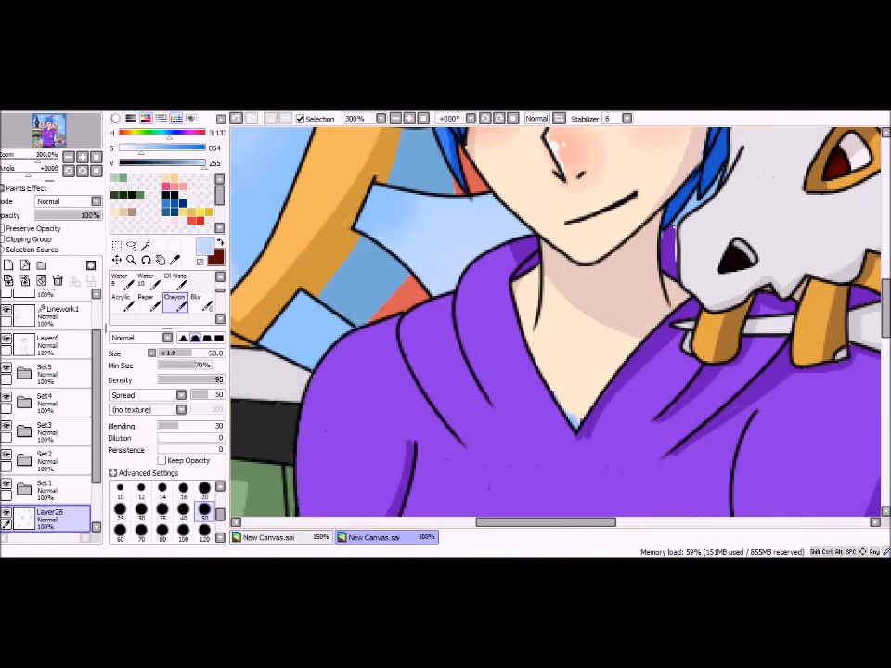
pyautogui.scroll(1, 548, 316)
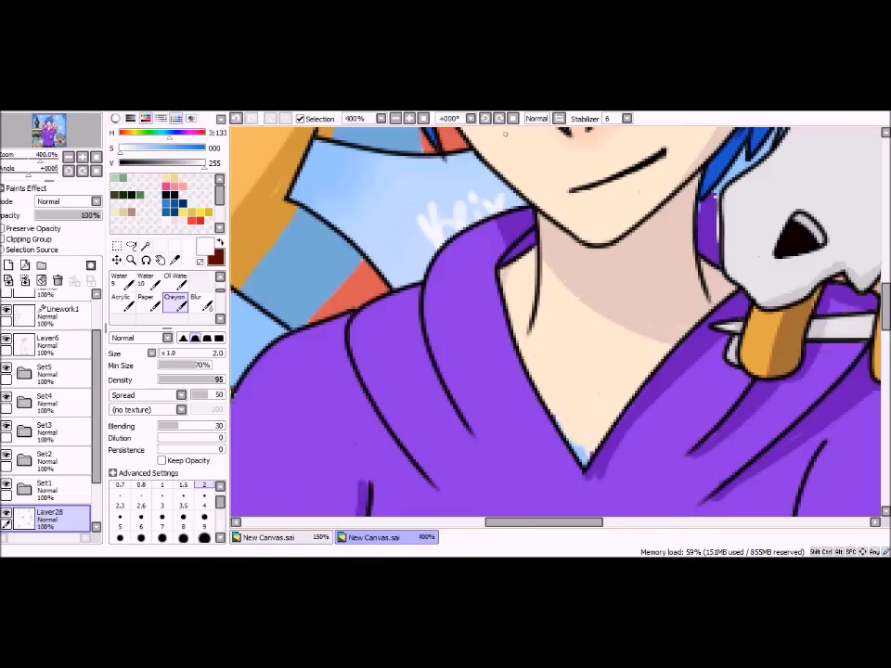
pyautogui.scroll(-6, 497, 202)
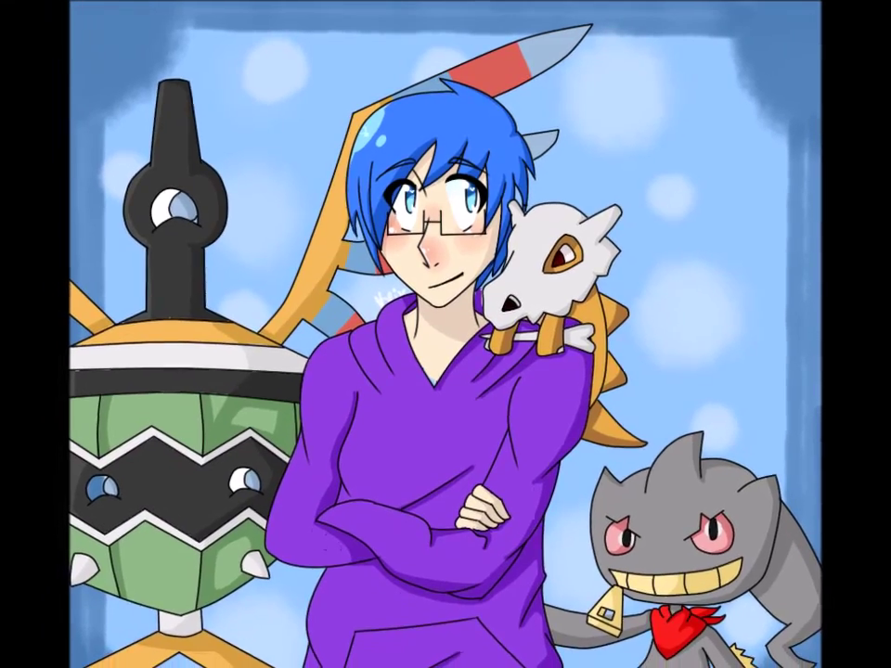